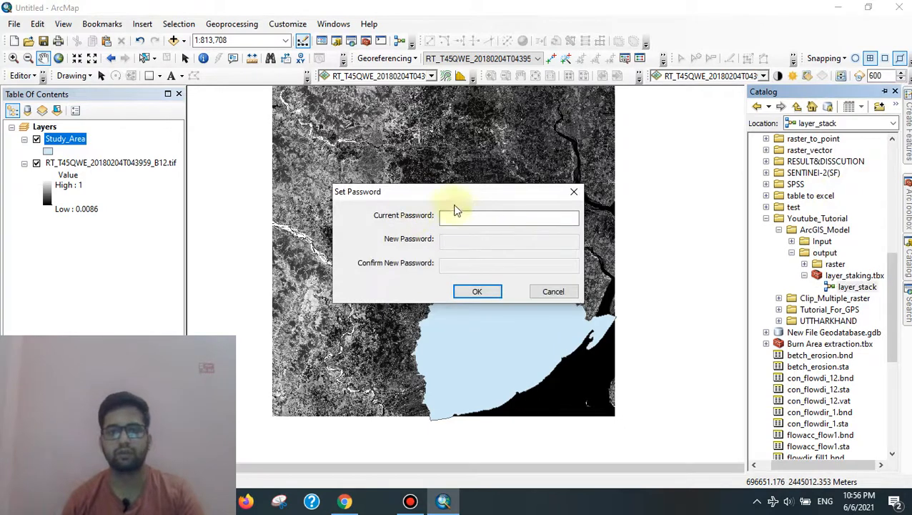
Step: With Caps Lock off, enter the current toolbox password, then the new password twice, and apply
{"action": "left_click", "coordinate": [463, 216]}
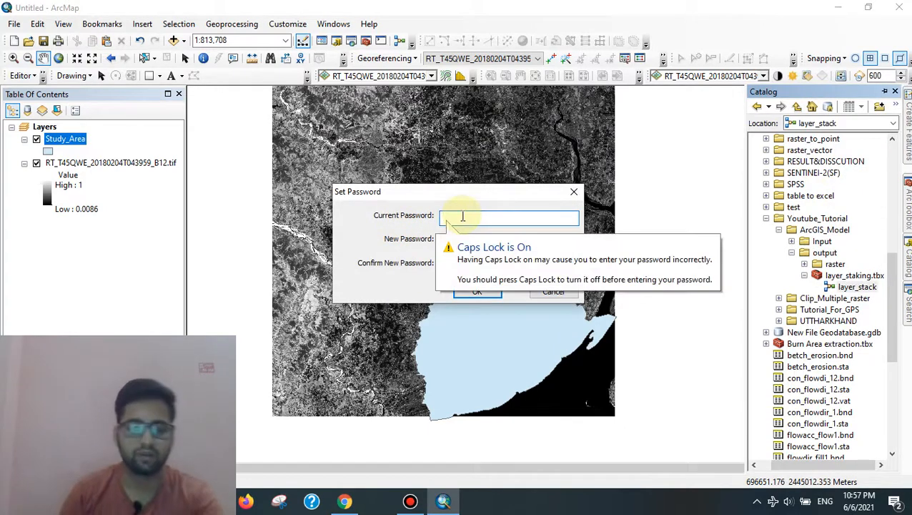
{"action": "key", "text": "Caps_Lock"}
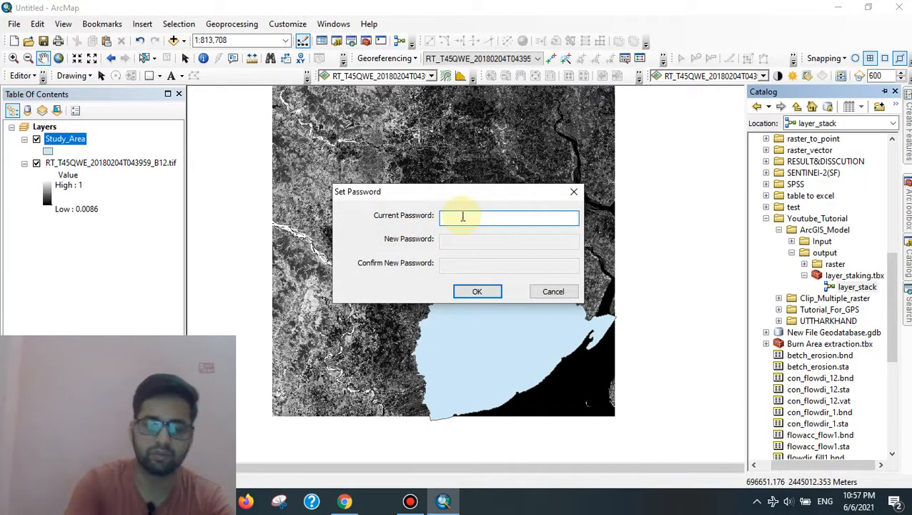
{"action": "type", "text": "******"}
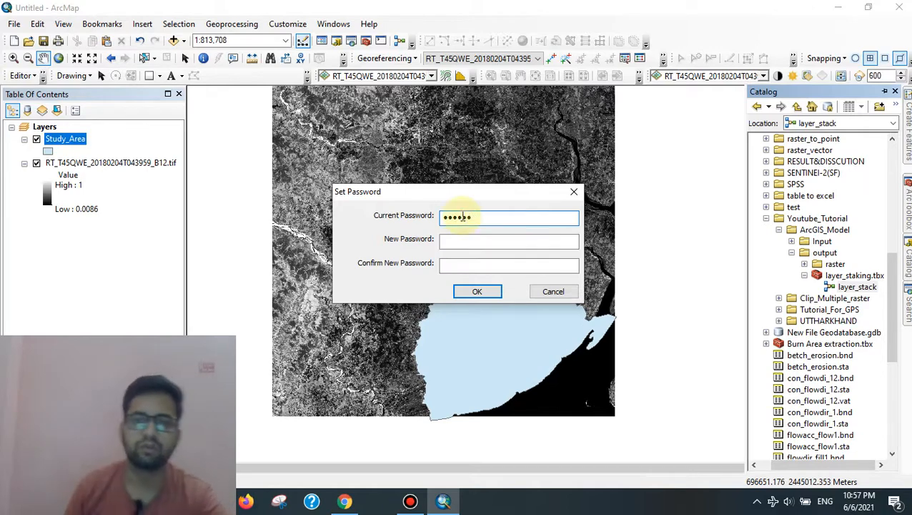
{"action": "left_click", "coordinate": [473, 241]}
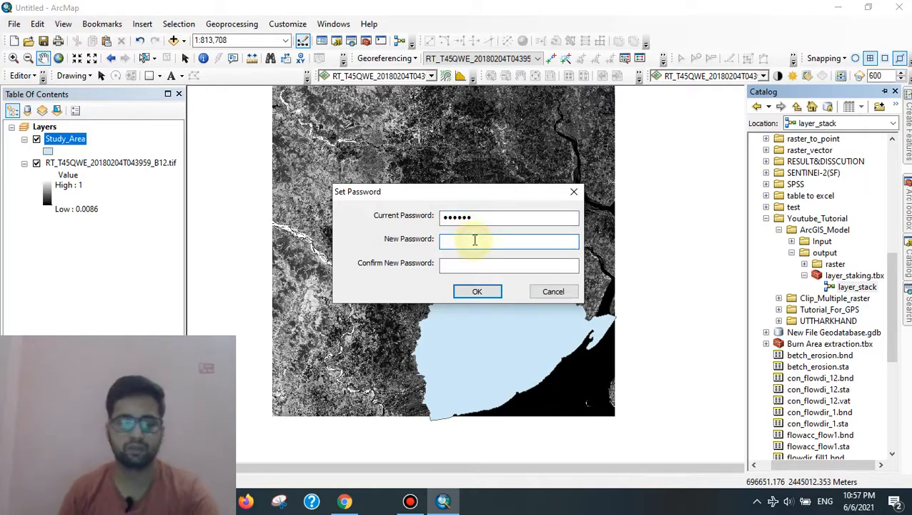
{"action": "type", "text": "***"}
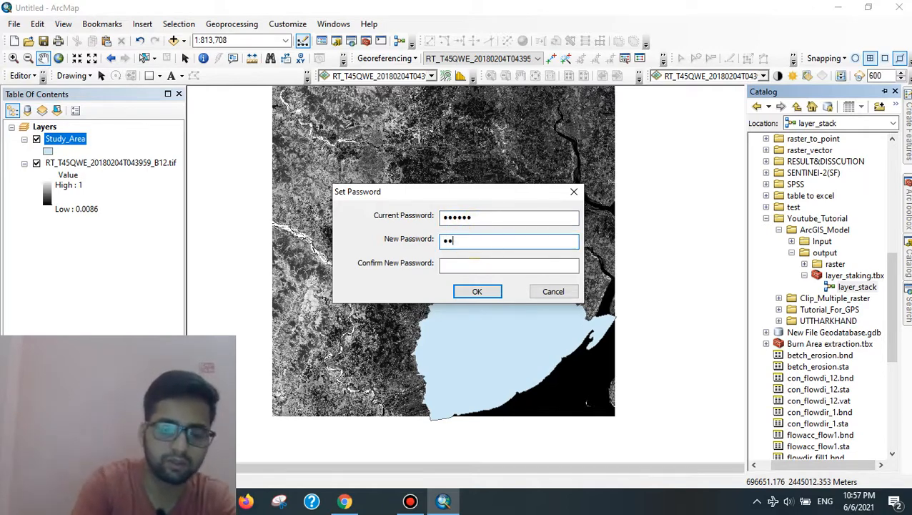
{"action": "left_click", "coordinate": [475, 264]}
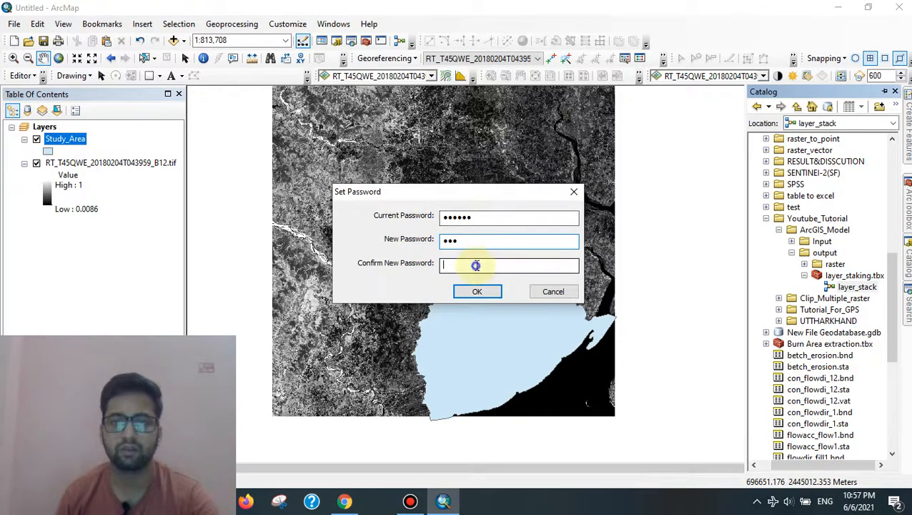
{"action": "type", "text": "**"}
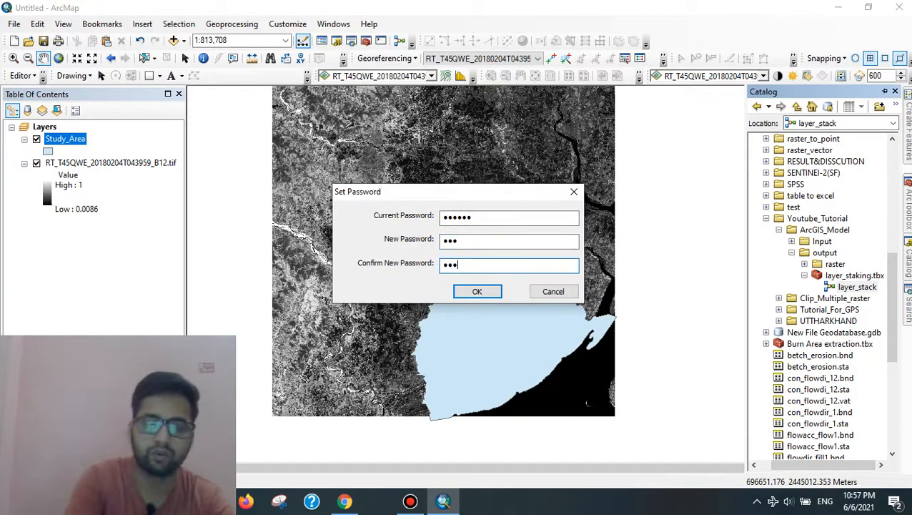
{"action": "left_click", "coordinate": [478, 292]}
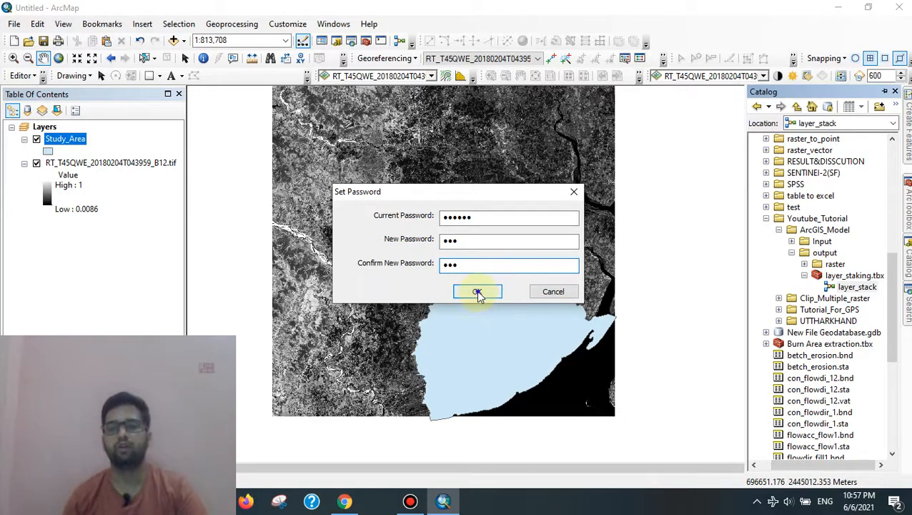
Step: Open layer_stack for editing with the new password, save the model, and close ModelBuilder
{"action": "left_click", "coordinate": [856, 286]}
{"action": "right_click", "coordinate": [856, 286]}
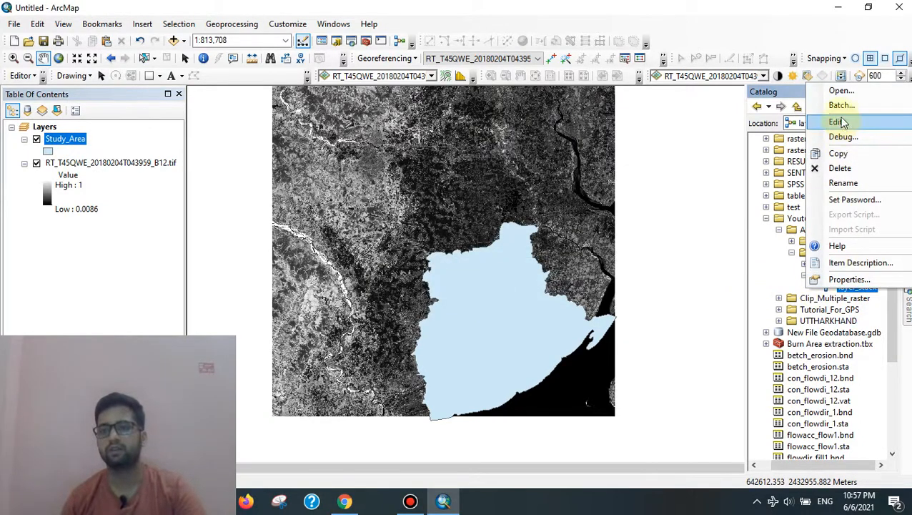
{"action": "left_click", "coordinate": [837, 122]}
{"action": "type", "text": "123"}
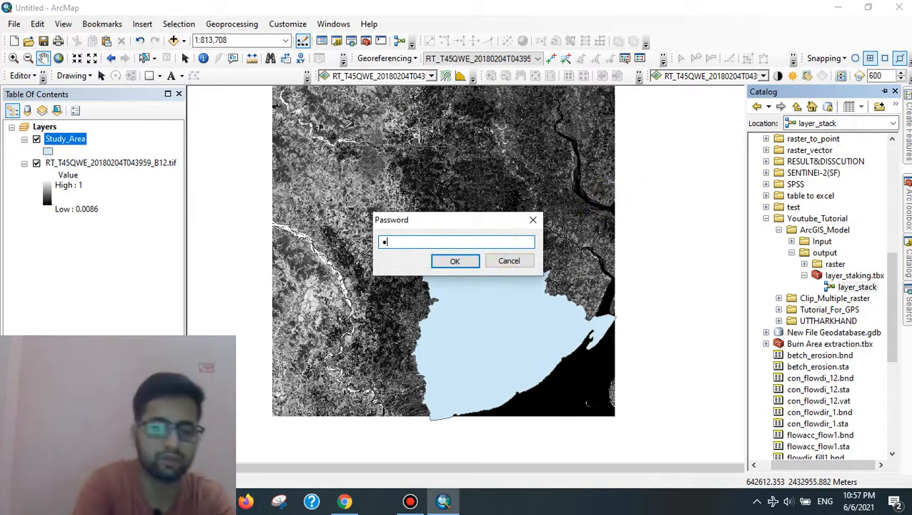
{"action": "left_click", "coordinate": [455, 260]}
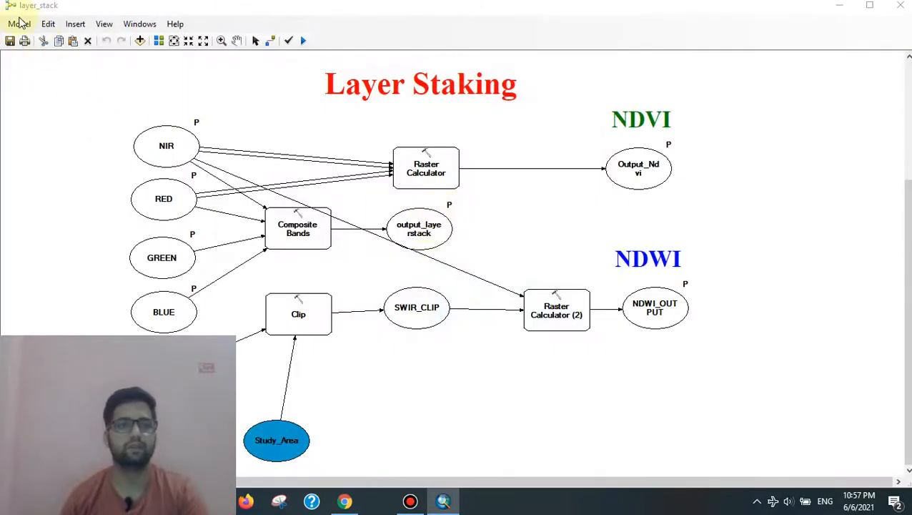
{"action": "left_click", "coordinate": [9, 43]}
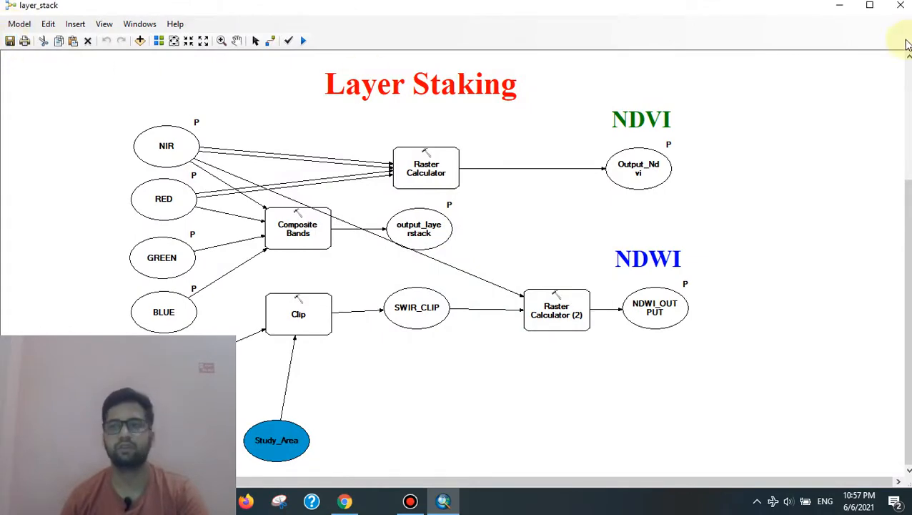
{"action": "left_click", "coordinate": [900, 5]}
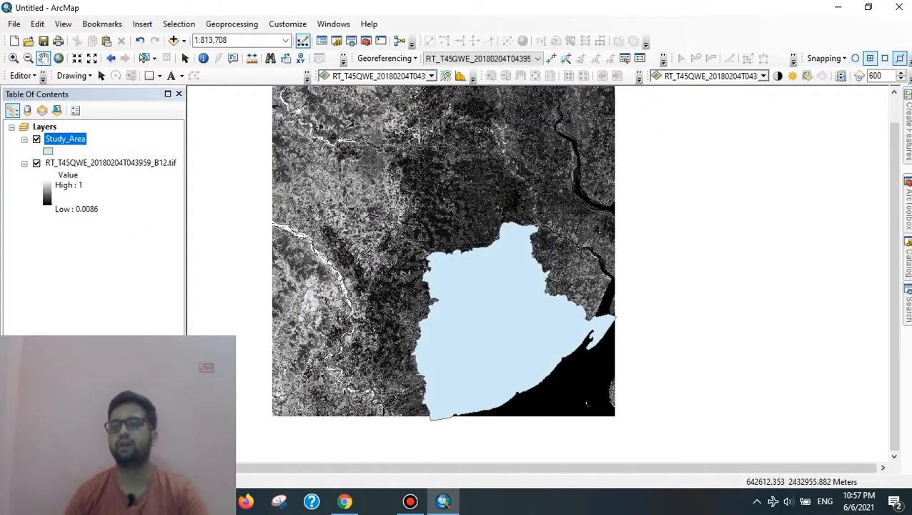
Step: Add layer_staking.tbx from ArcGIS_Model\output to ArcToolbox via Add Toolbox
{"action": "left_click", "coordinate": [908, 204]}
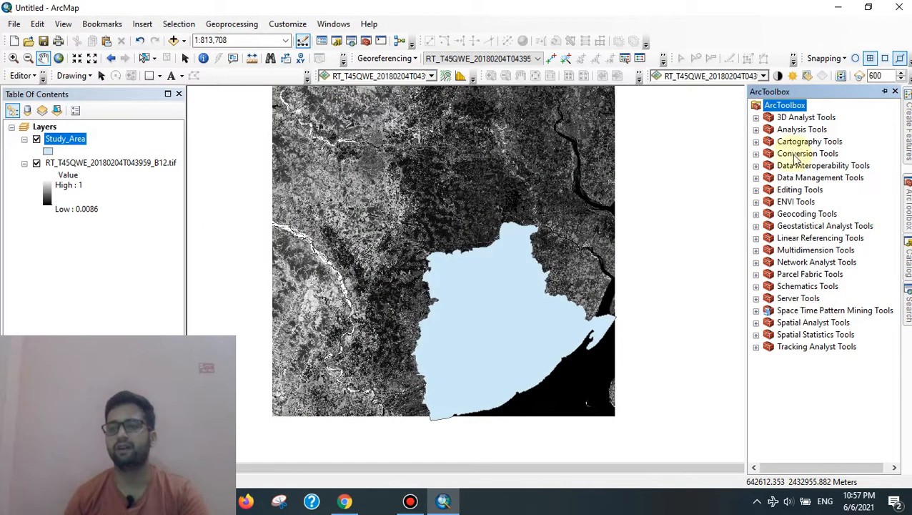
{"action": "right_click", "coordinate": [786, 109]}
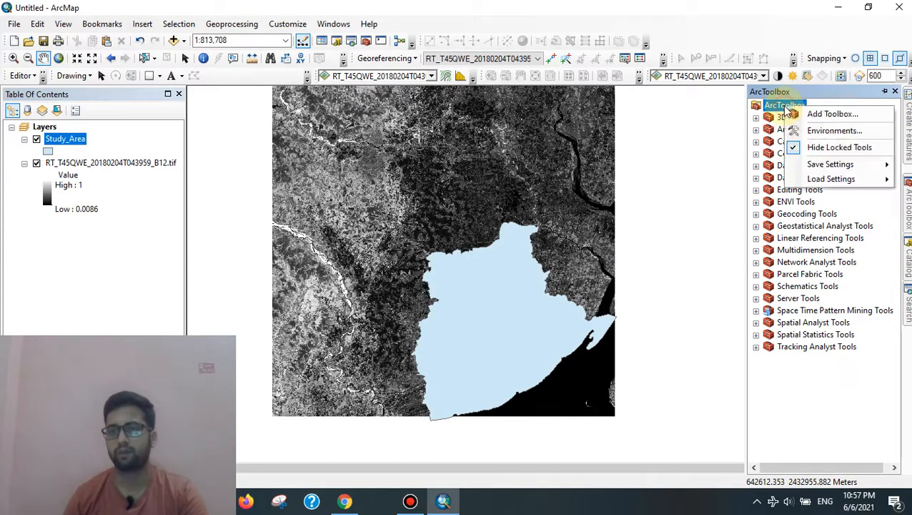
{"action": "left_click", "coordinate": [833, 113]}
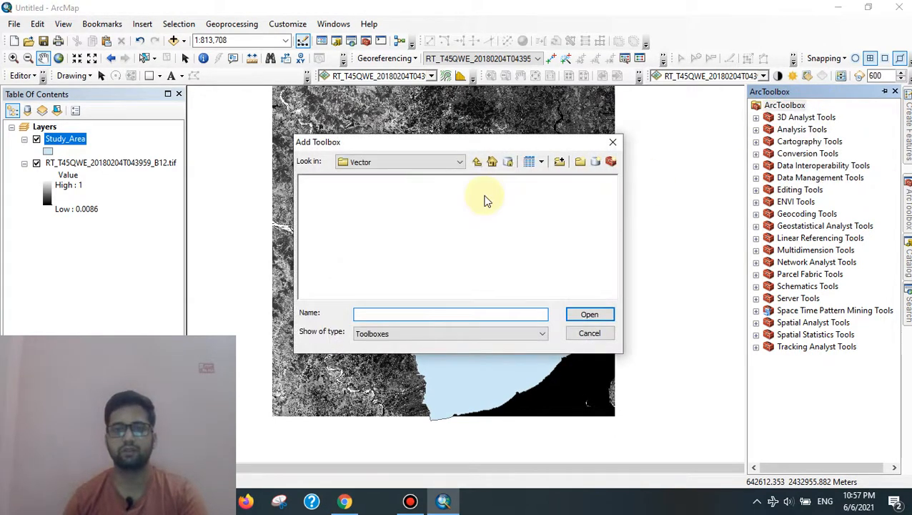
{"action": "left_click", "coordinate": [454, 163]}
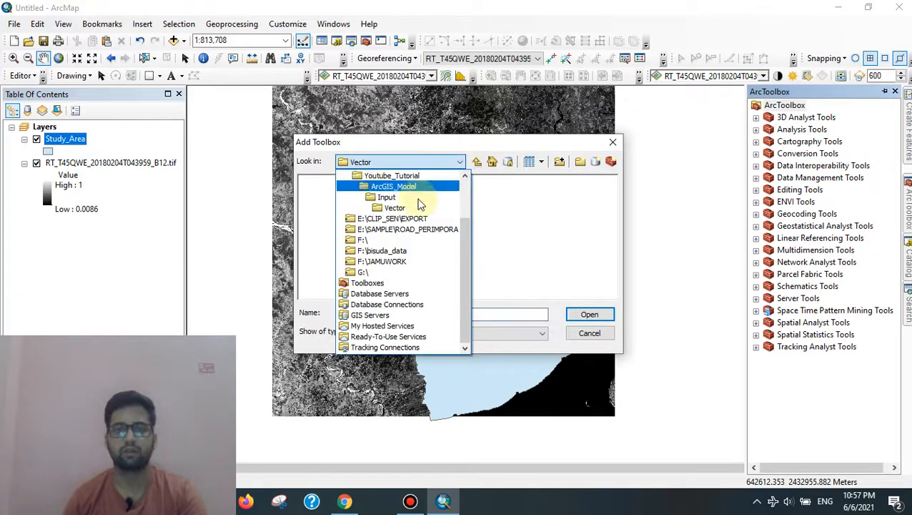
{"action": "scroll", "coordinate": [412, 207], "scroll_direction": "up", "scroll_amount": 1}
{"action": "left_click", "coordinate": [392, 221]}
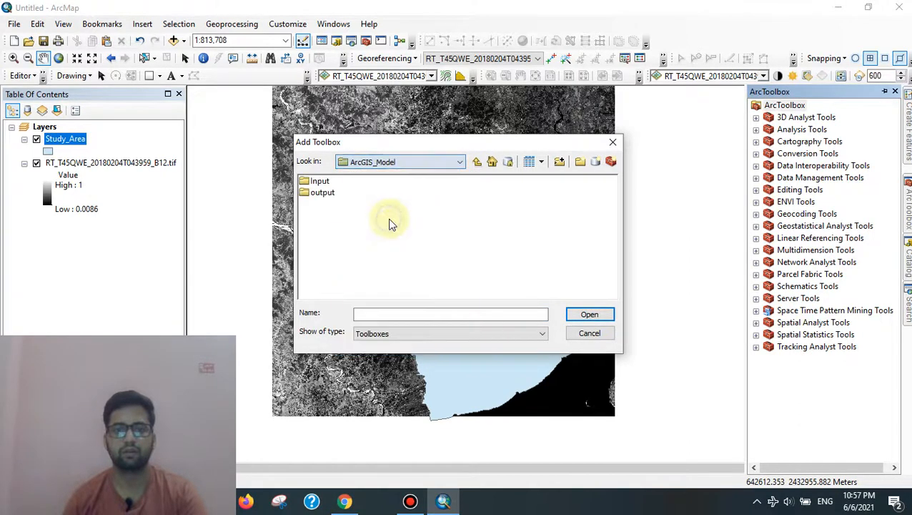
{"action": "double_click", "coordinate": [325, 196]}
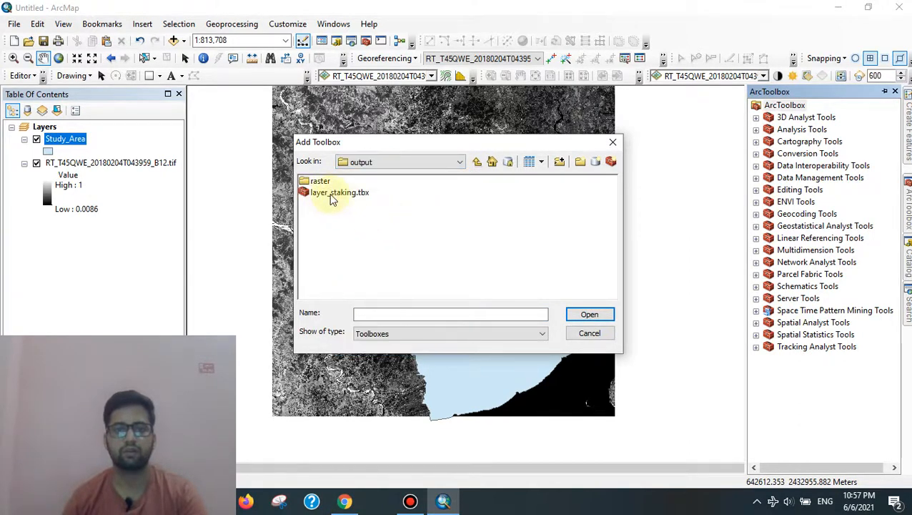
{"action": "left_click", "coordinate": [331, 196]}
{"action": "left_click", "coordinate": [589, 316]}
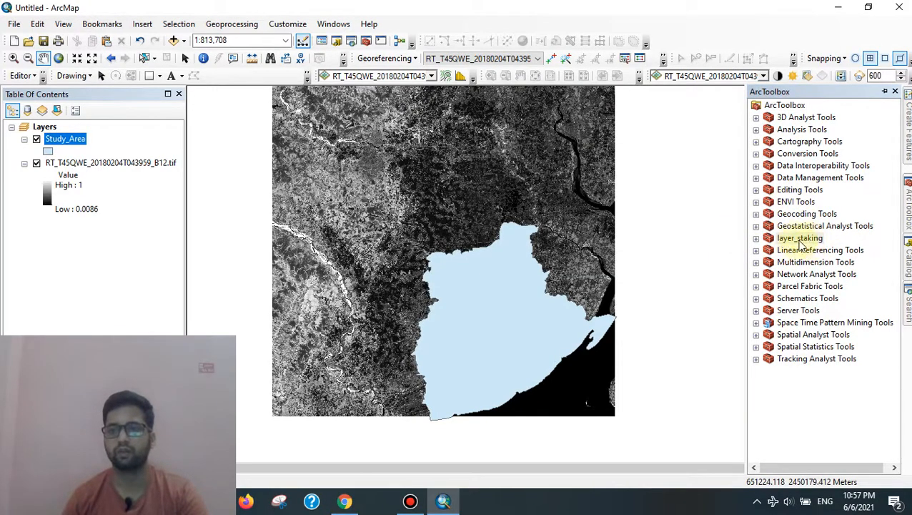
Step: Open the layer_stack tool from the layer_staking toolbox
{"action": "left_click", "coordinate": [757, 238]}
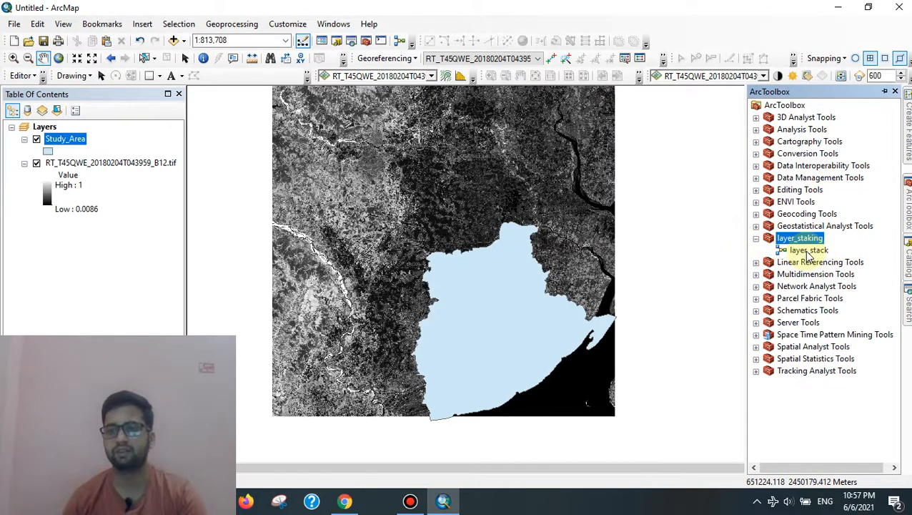
{"action": "left_click", "coordinate": [806, 250]}
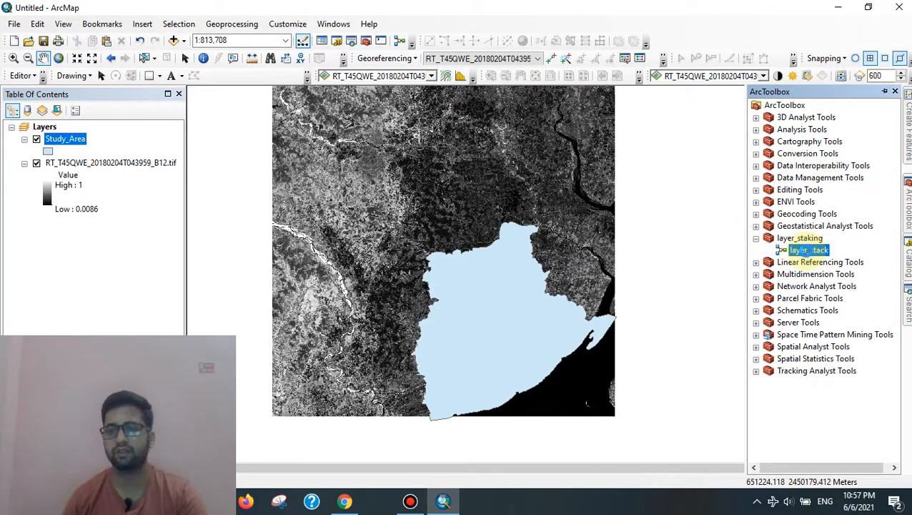
{"action": "double_click", "coordinate": [806, 250]}
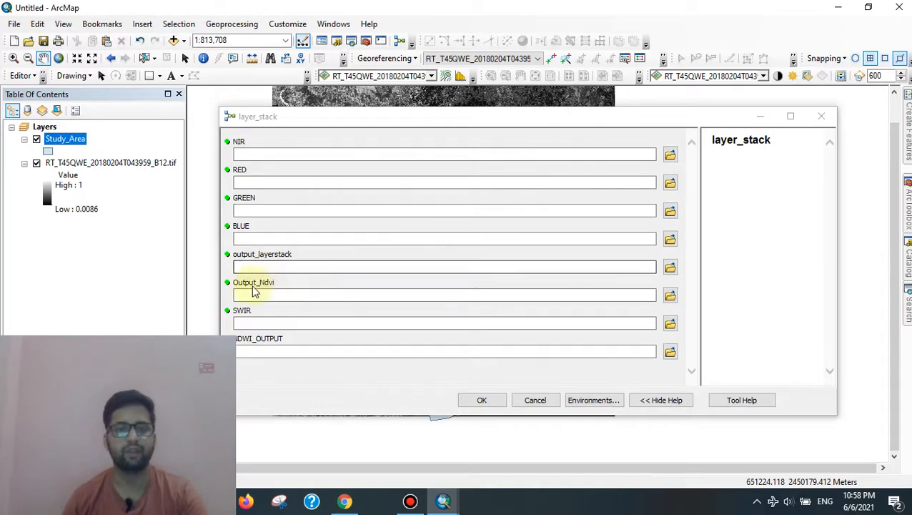
{"action": "left_click", "coordinate": [236, 321]}
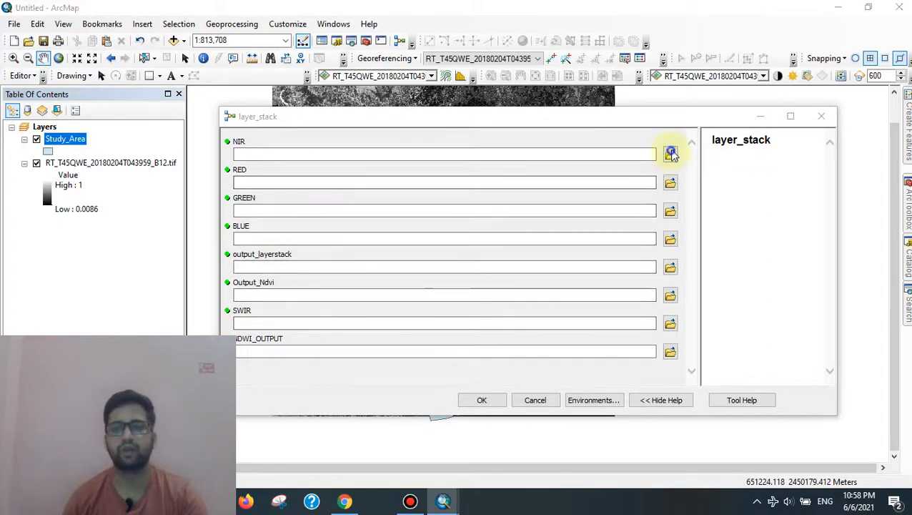
Step: Set the NIR input to the B08 band from ArcGIS_Model's Input\Raster folder
{"action": "left_click", "coordinate": [671, 151]}
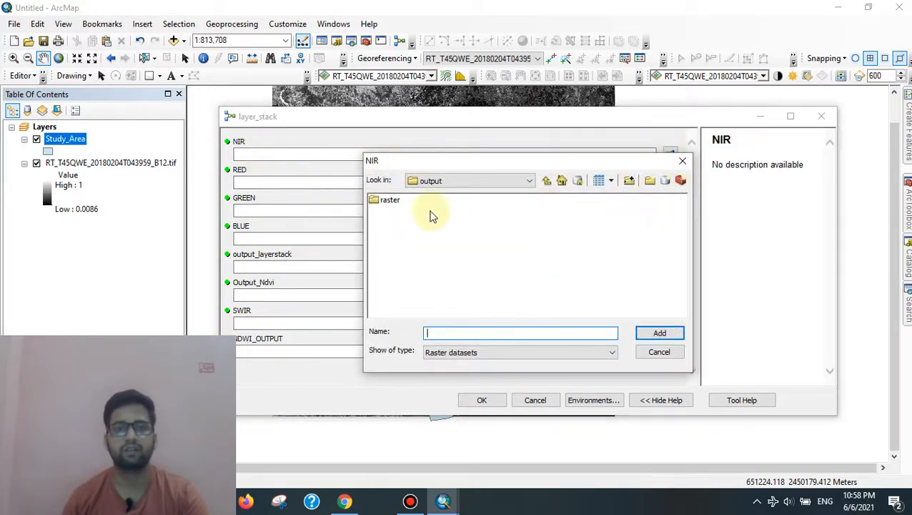
{"action": "left_click", "coordinate": [551, 185]}
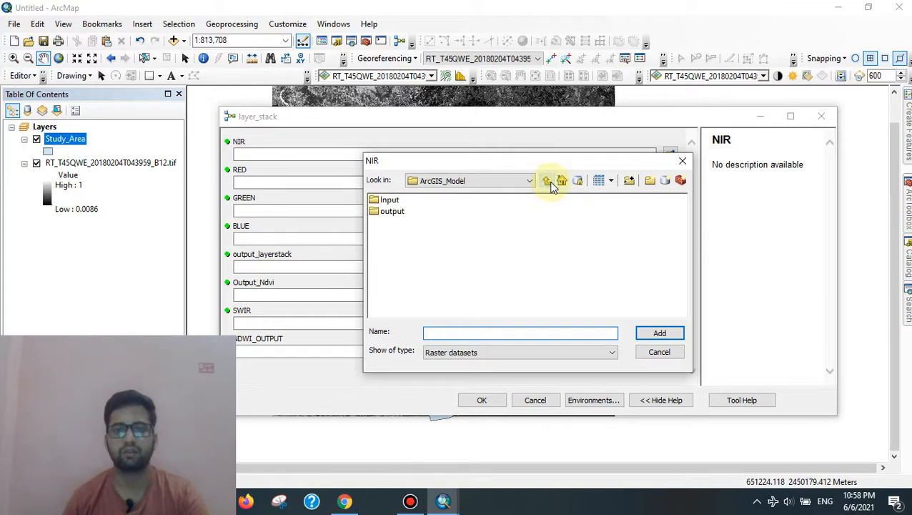
{"action": "double_click", "coordinate": [389, 202]}
{"action": "double_click", "coordinate": [389, 200]}
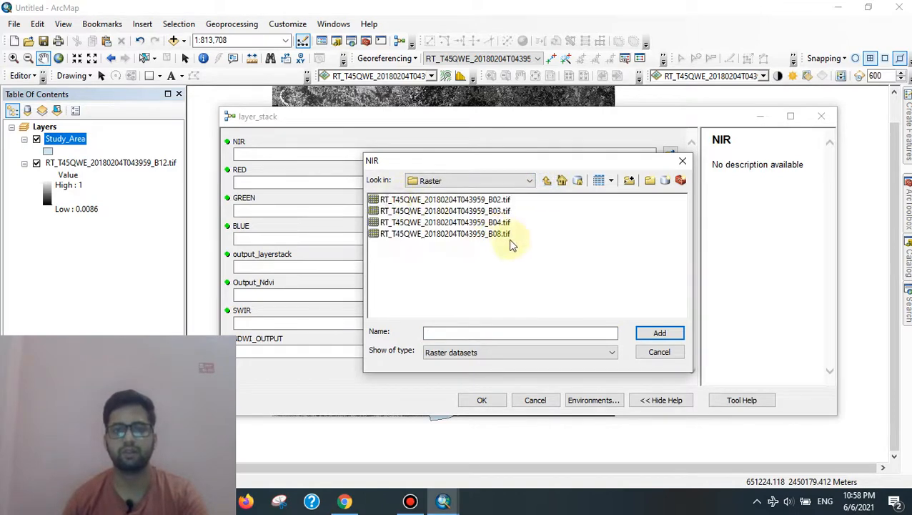
{"action": "left_click", "coordinate": [490, 235]}
{"action": "left_click", "coordinate": [660, 332]}
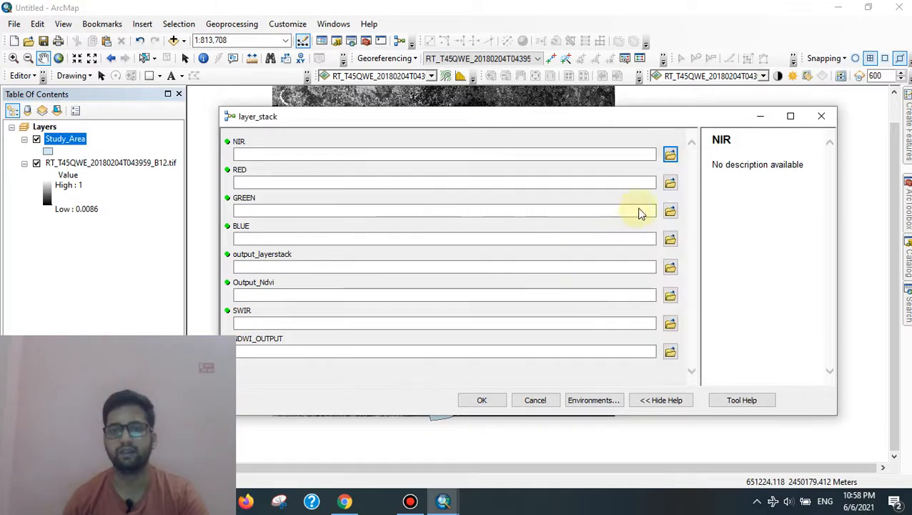
Step: Set RED to B04, GREEN to B03 and BLUE to B02 from the Raster folder
{"action": "left_click", "coordinate": [671, 200]}
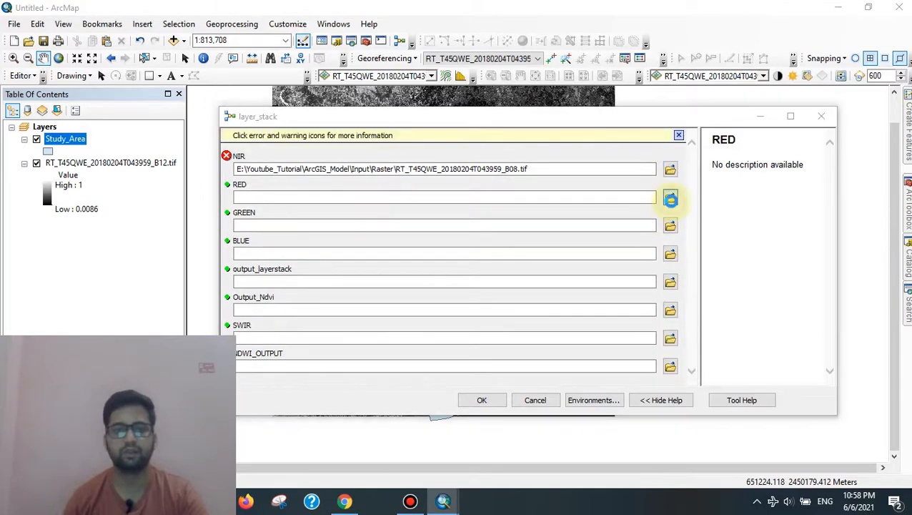
{"action": "left_click", "coordinate": [505, 223]}
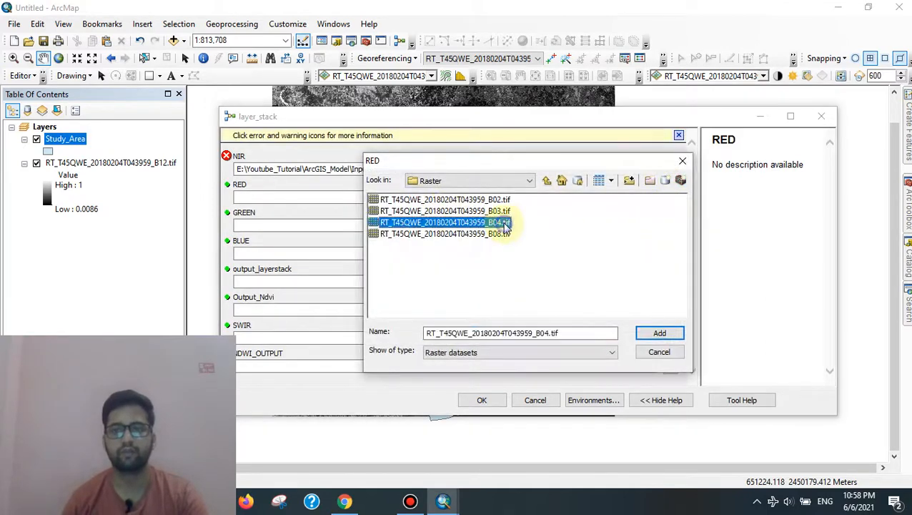
{"action": "left_click", "coordinate": [676, 334]}
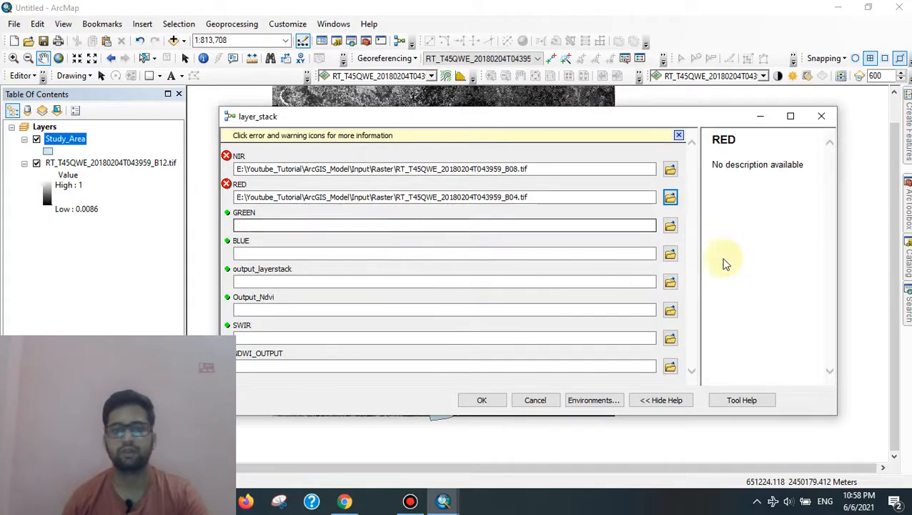
{"action": "left_click", "coordinate": [670, 225]}
{"action": "left_click", "coordinate": [501, 211]}
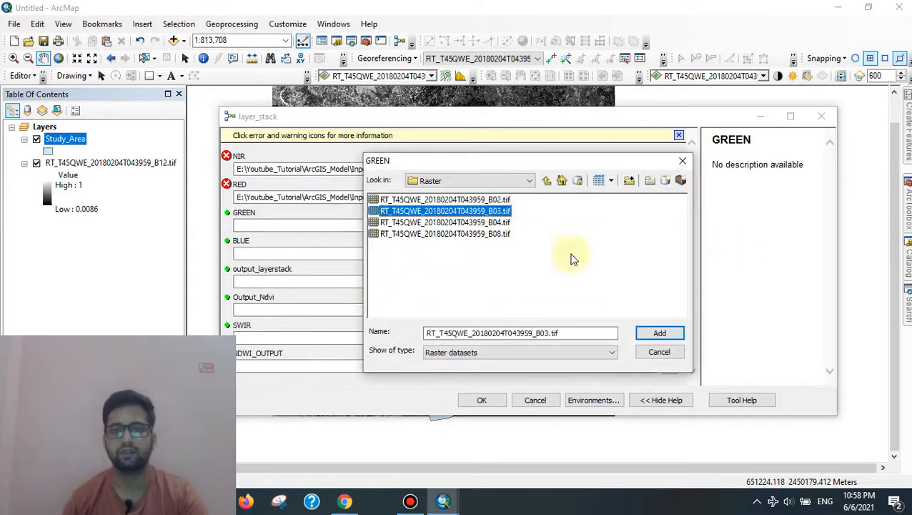
{"action": "left_click", "coordinate": [658, 332]}
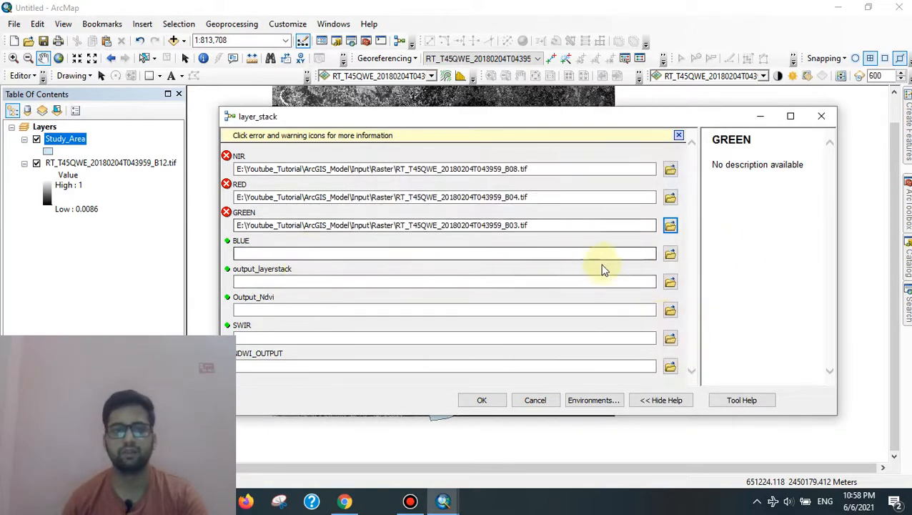
{"action": "left_click", "coordinate": [670, 254]}
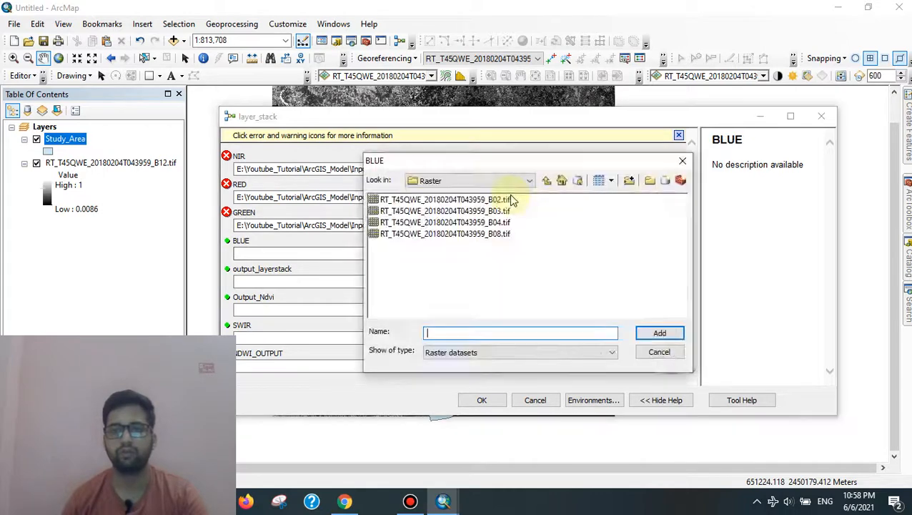
{"action": "left_click", "coordinate": [475, 200]}
{"action": "left_click", "coordinate": [659, 332]}
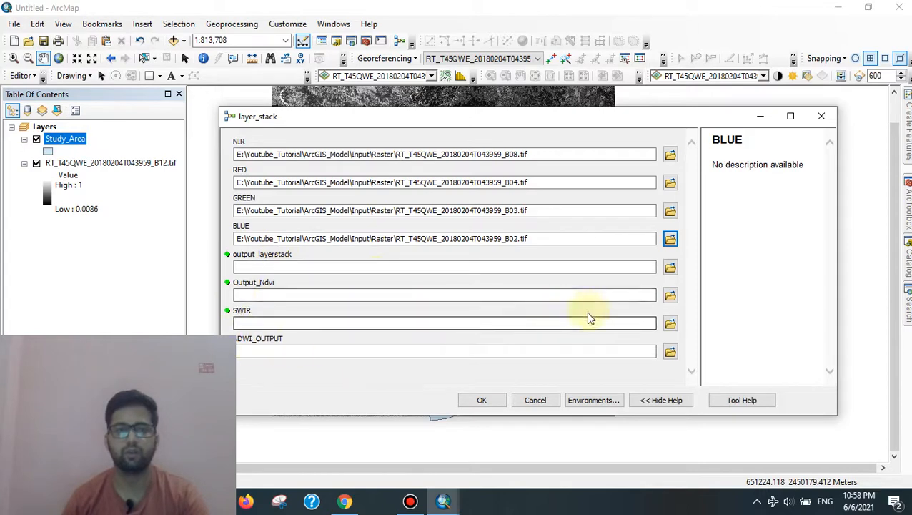
Step: Set SWIR to the B12 band from E:\SENTINEl-2(SF)\T45QWE\T45QWE4_2_18
{"action": "left_click", "coordinate": [527, 316]}
{"action": "left_click", "coordinate": [670, 323]}
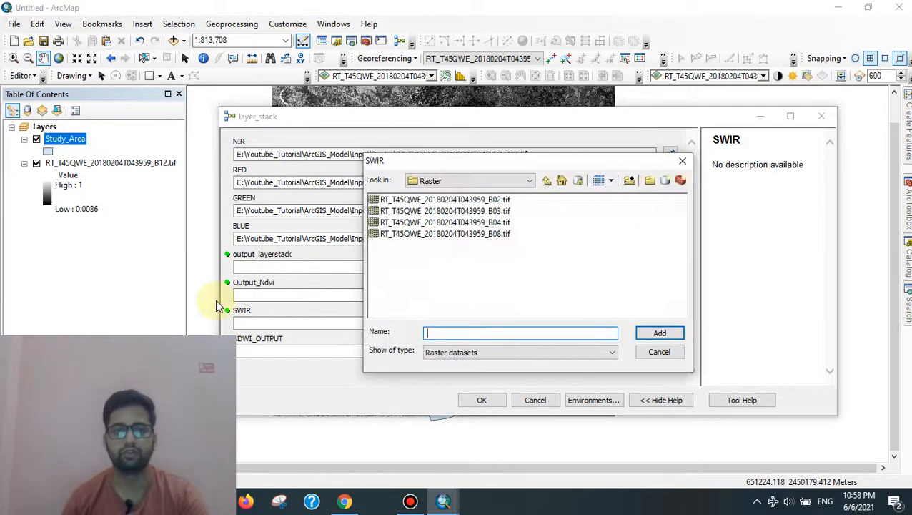
{"action": "left_click", "coordinate": [548, 181]}
{"action": "left_click", "coordinate": [547, 180]}
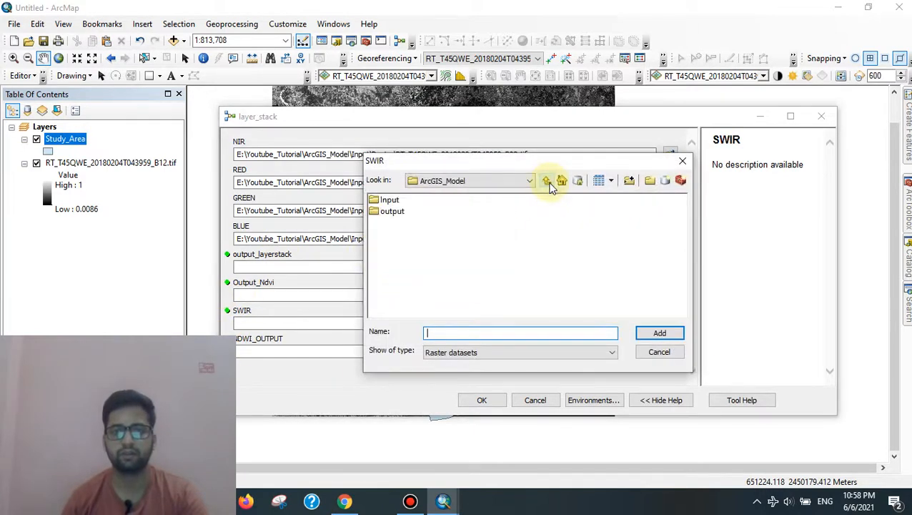
{"action": "left_click", "coordinate": [548, 180]}
{"action": "left_click", "coordinate": [546, 181]}
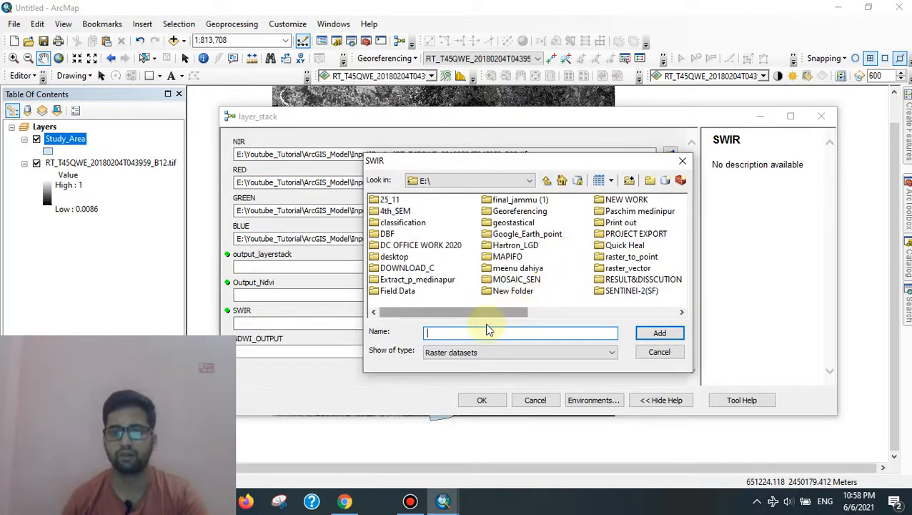
{"action": "double_click", "coordinate": [620, 290]}
{"action": "double_click", "coordinate": [395, 200]}
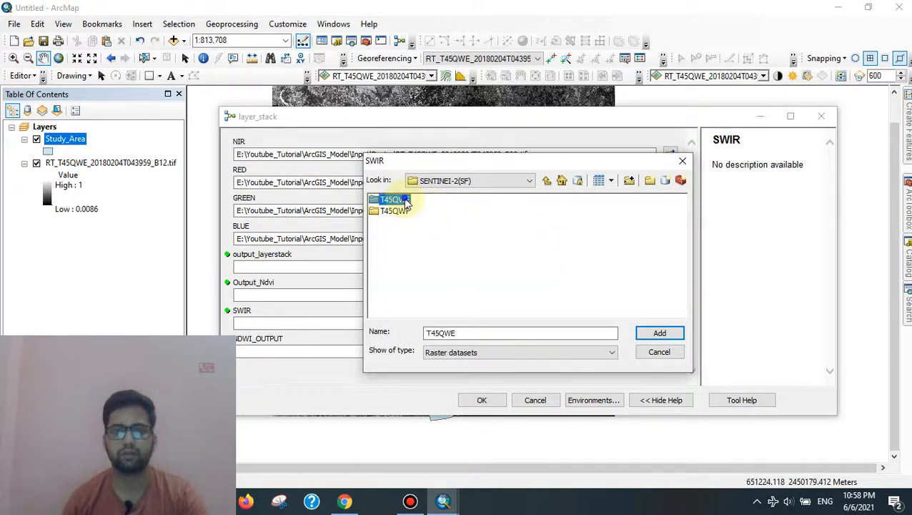
{"action": "left_click", "coordinate": [496, 214]}
{"action": "double_click", "coordinate": [498, 213]}
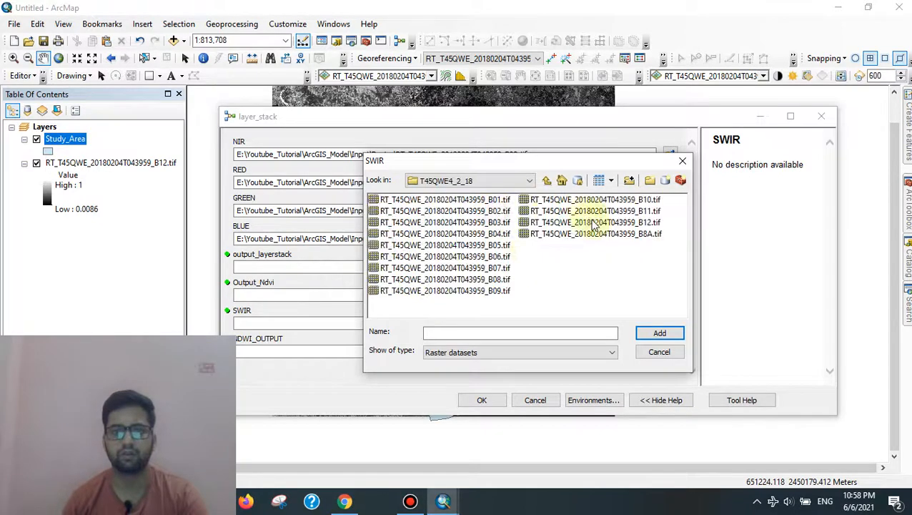
{"action": "left_click", "coordinate": [652, 223]}
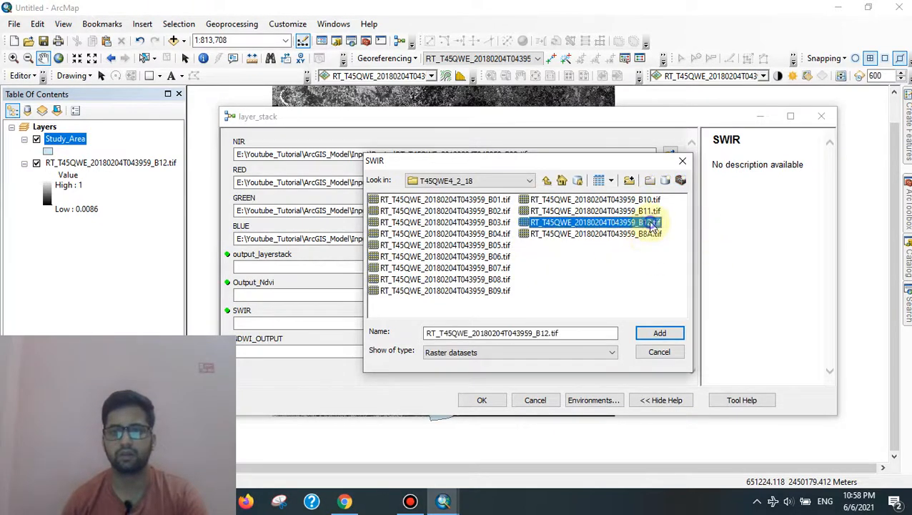
{"action": "left_click", "coordinate": [659, 333]}
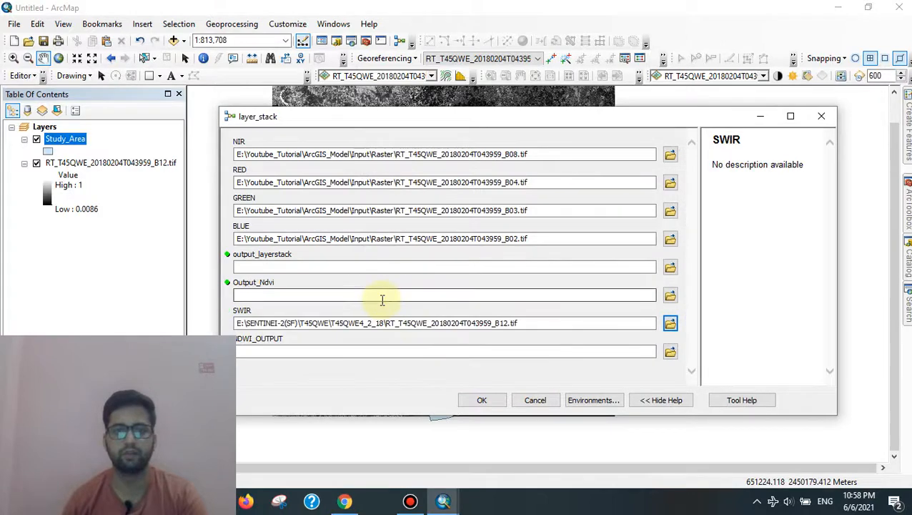
Step: Save the layer stack, NDVI and NDWI outputs as layer_stack_demo.img, ndvi_demo.img and ndwi_demo.img
{"action": "left_click", "coordinate": [670, 267]}
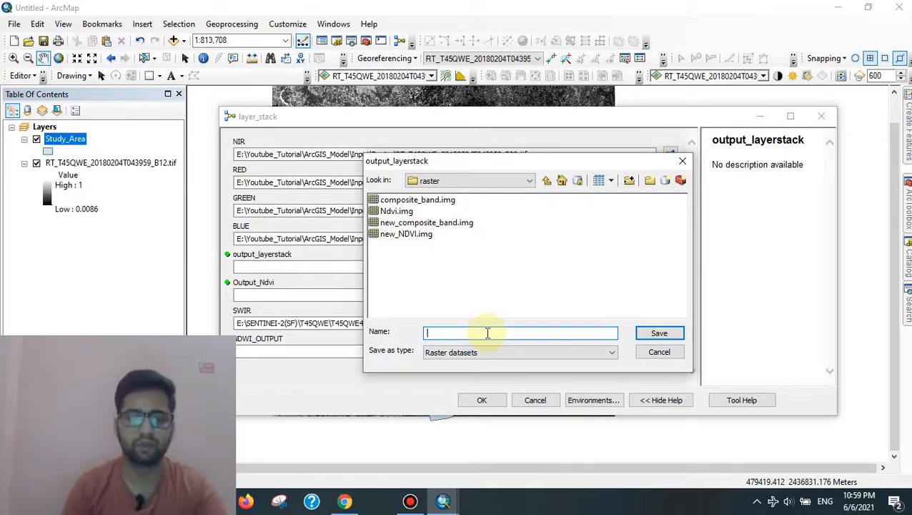
{"action": "type", "text": "layer"}
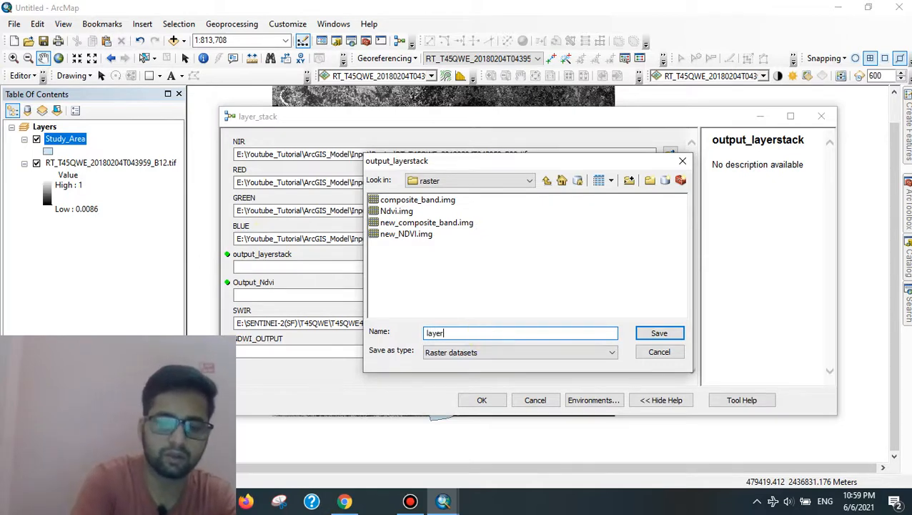
{"action": "type", "text": "_sta"}
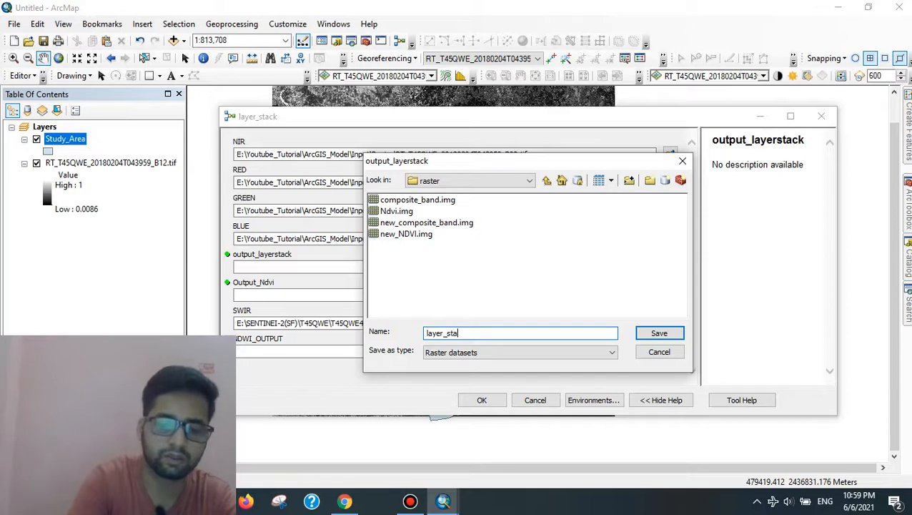
{"action": "type", "text": "ck"}
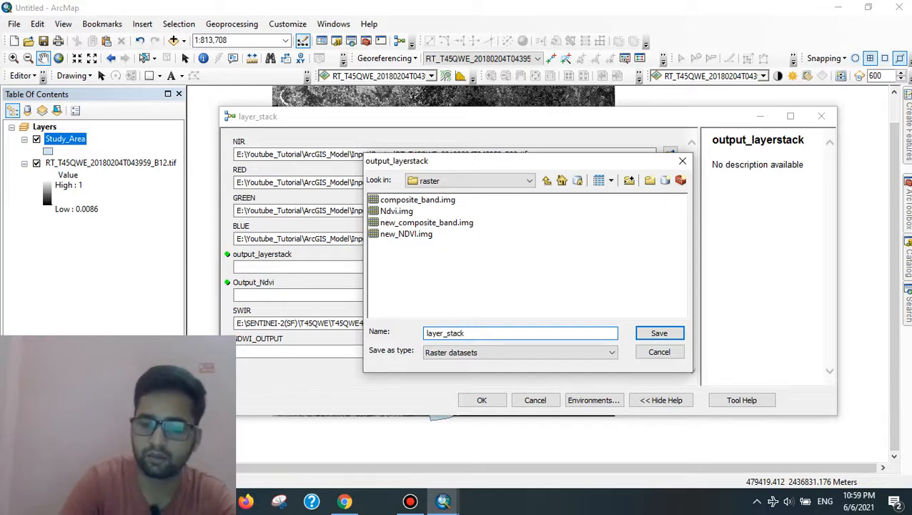
{"action": "type", "text": "_demo.img"}
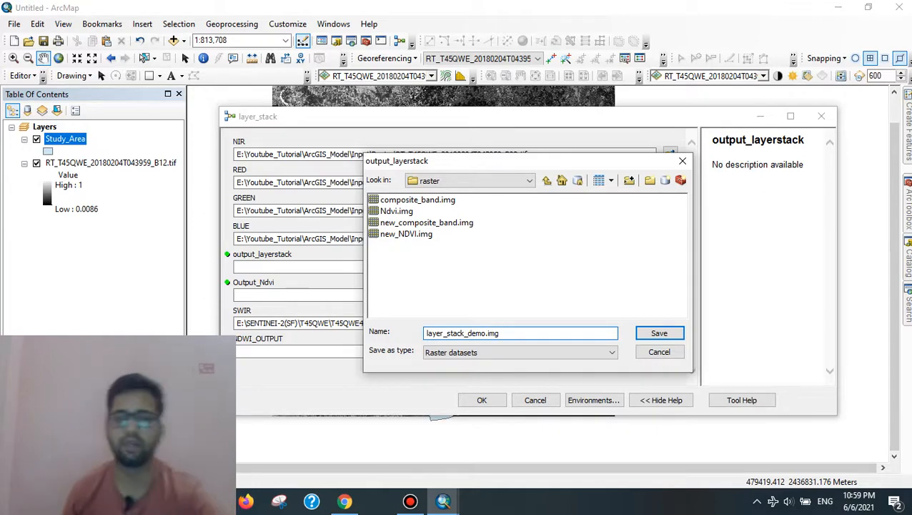
{"action": "left_click", "coordinate": [656, 333]}
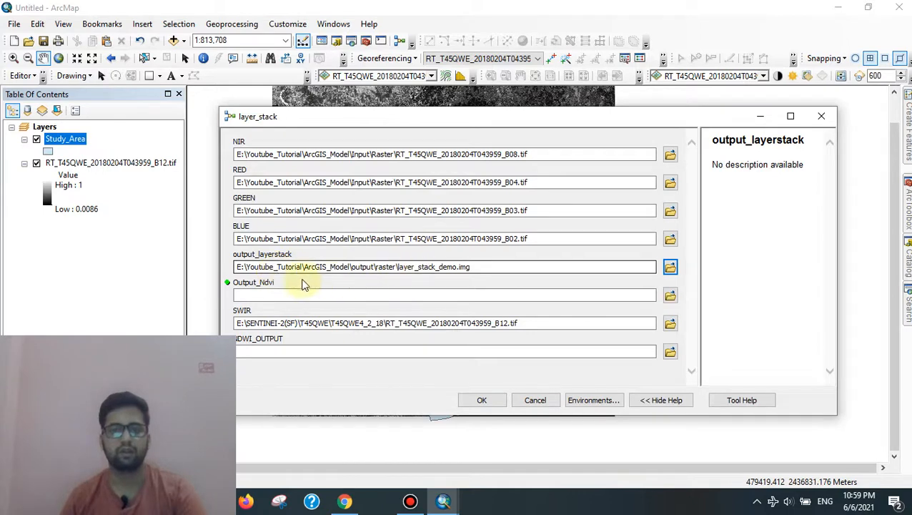
{"action": "left_click", "coordinate": [674, 296]}
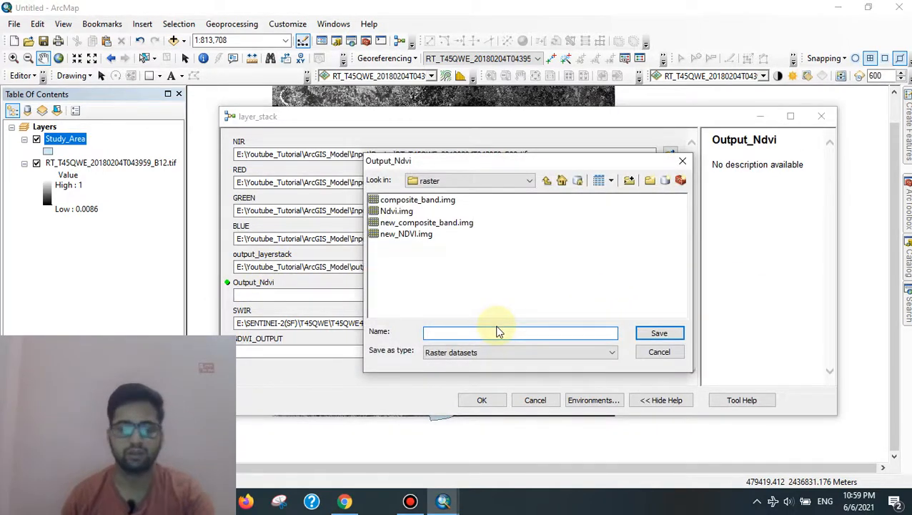
{"action": "type", "text": "ndvi_dem"}
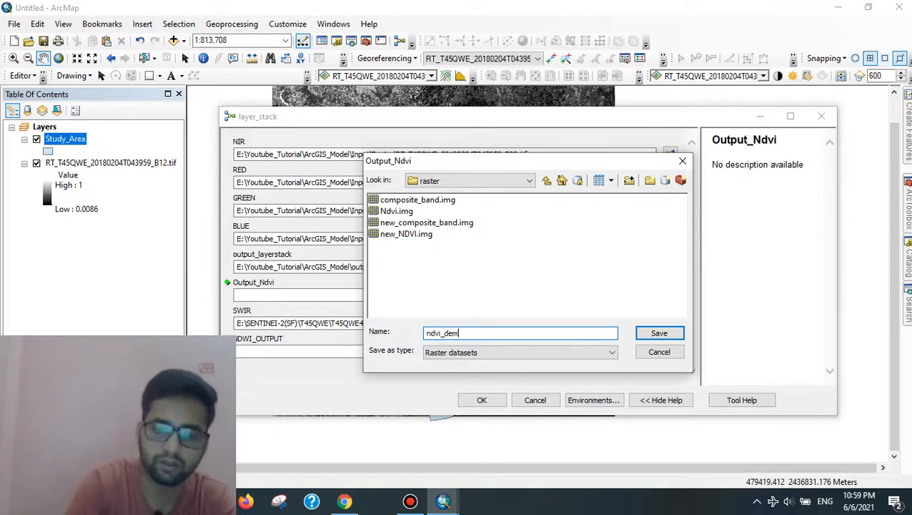
{"action": "type", "text": "o.im"}
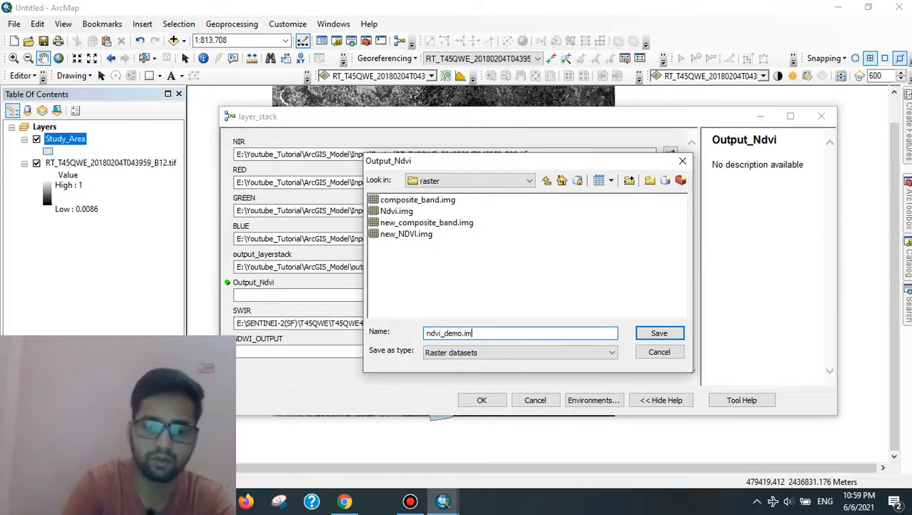
{"action": "type", "text": "g"}
{"action": "left_click", "coordinate": [659, 333]}
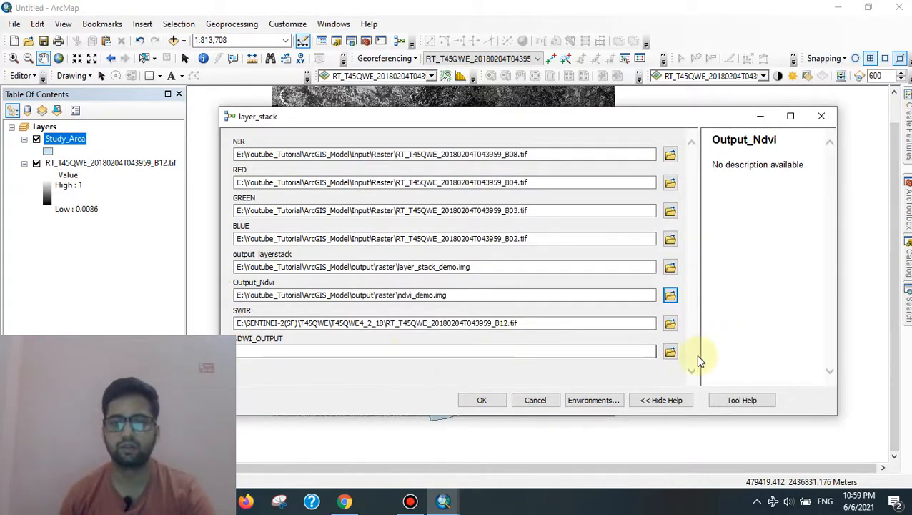
{"action": "left_click", "coordinate": [668, 352]}
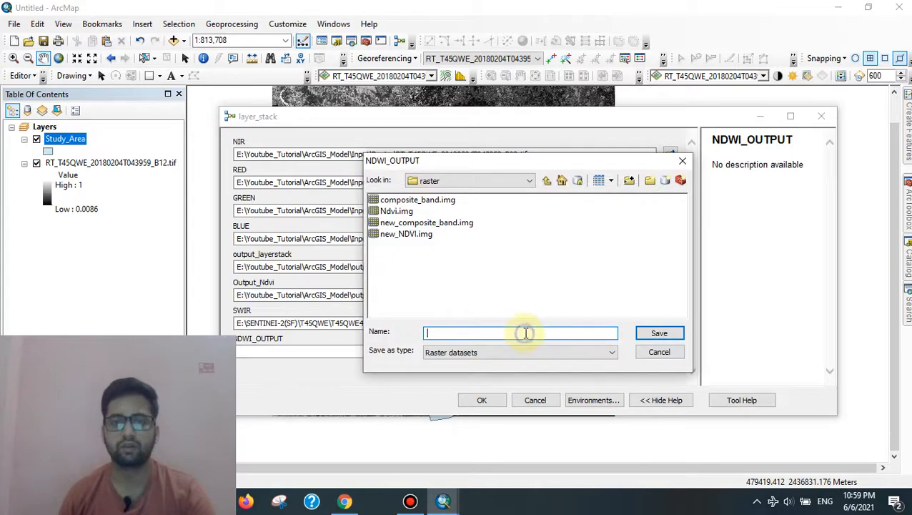
{"action": "left_click", "coordinate": [525, 333]}
{"action": "type", "text": "ndwi"}
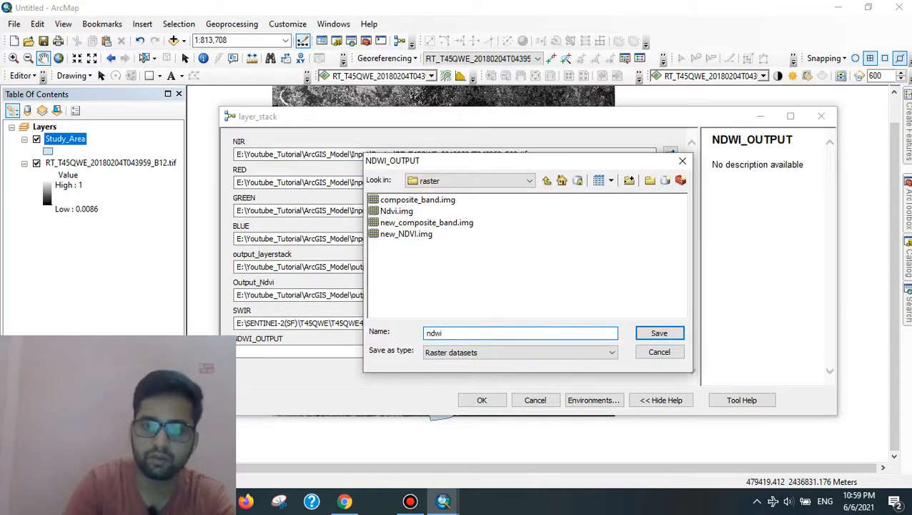
{"action": "type", "text": "_dem"}
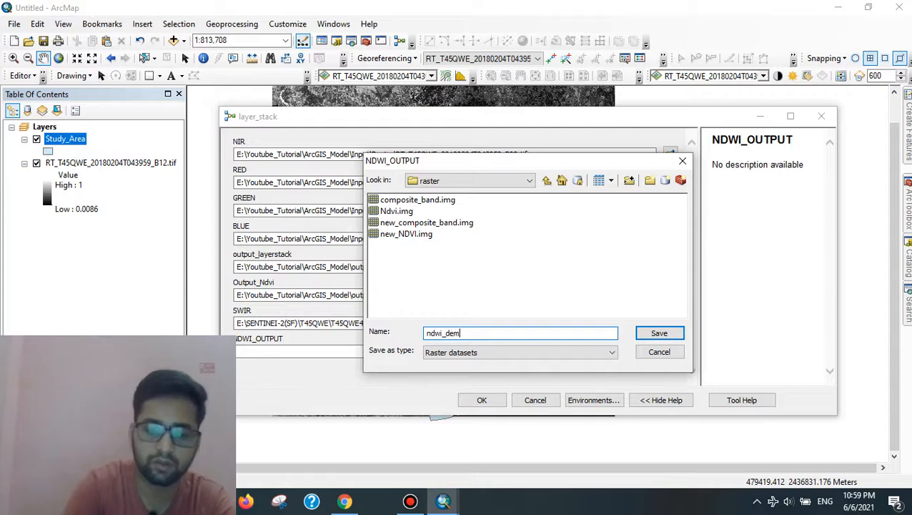
{"action": "type", "text": "o.img"}
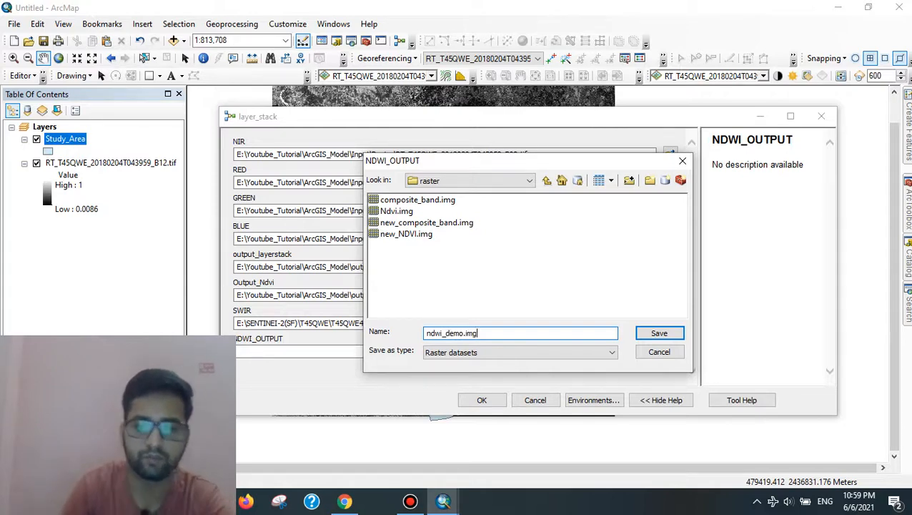
{"action": "left_click", "coordinate": [660, 333]}
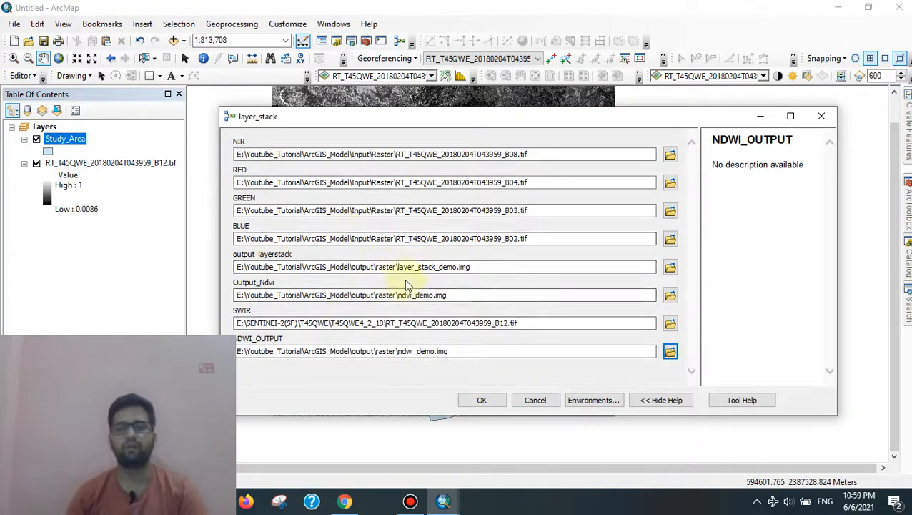
Step: Run the layer_stack model with the entered band inputs and output names
{"action": "left_click", "coordinate": [480, 399]}
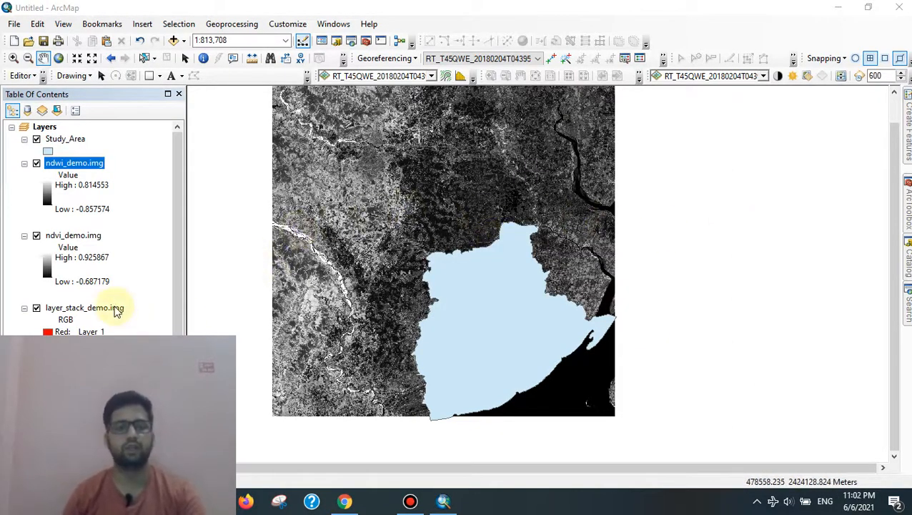
Step: Collapse all layers in the table of contents and switch off RT_T45QWE_20180204T043959_B12.tif
{"action": "scroll", "coordinate": [52, 317], "scroll_direction": "down", "scroll_amount": 1}
{"action": "scroll", "coordinate": [55, 326], "scroll_direction": "up", "scroll_amount": 1}
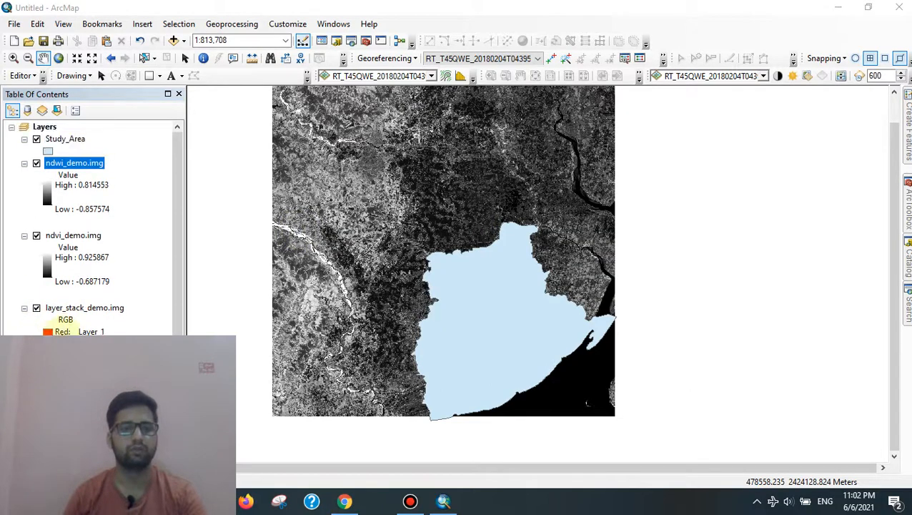
{"action": "right_click", "coordinate": [46, 129]}
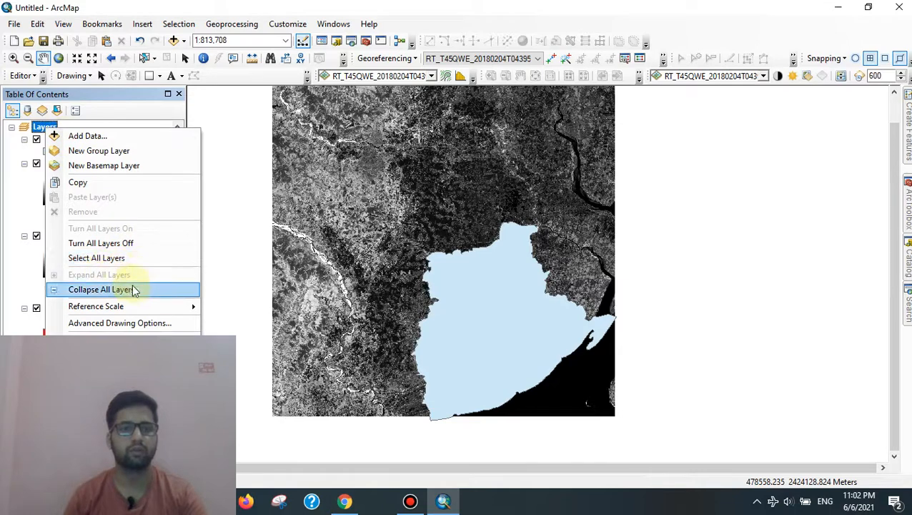
{"action": "left_click", "coordinate": [127, 289]}
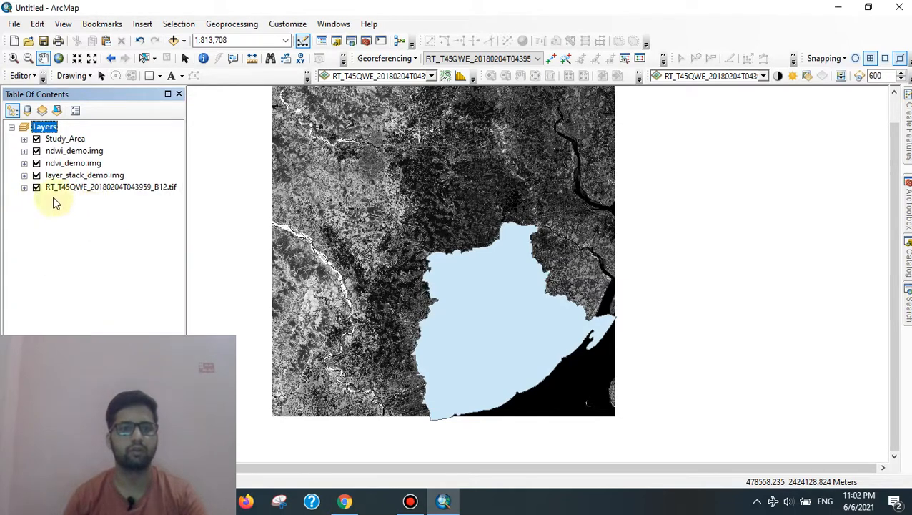
{"action": "left_click", "coordinate": [37, 188]}
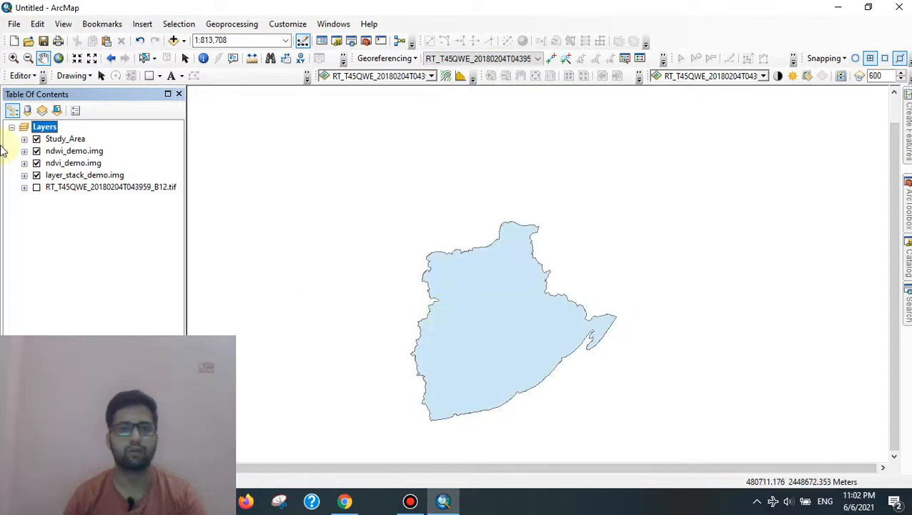
Step: Give the Study_Area symbol no fill and a magenta outline of width 2
{"action": "left_click", "coordinate": [24, 139]}
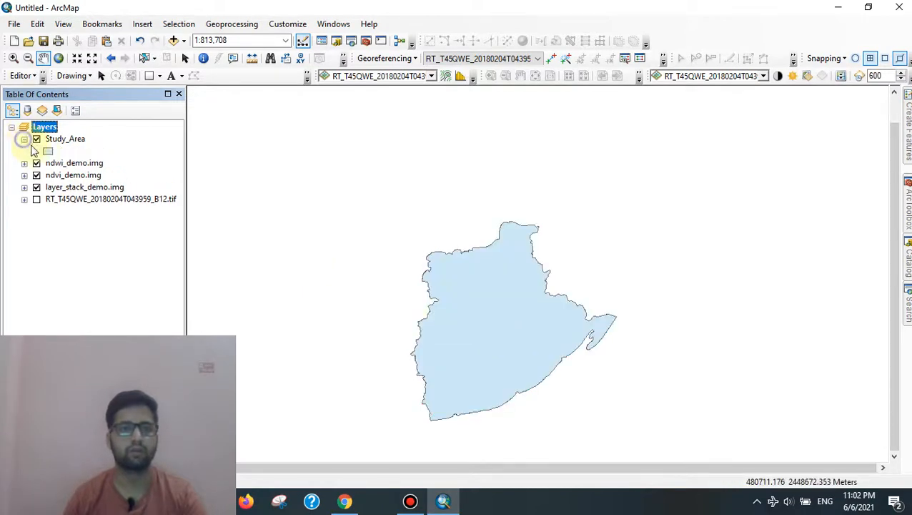
{"action": "left_click", "coordinate": [47, 150]}
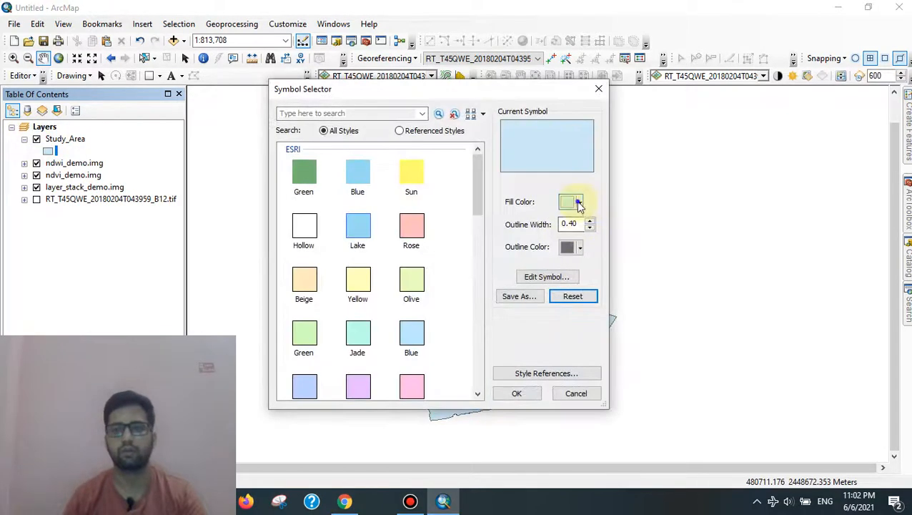
{"action": "left_click", "coordinate": [579, 203]}
{"action": "left_click", "coordinate": [616, 222]}
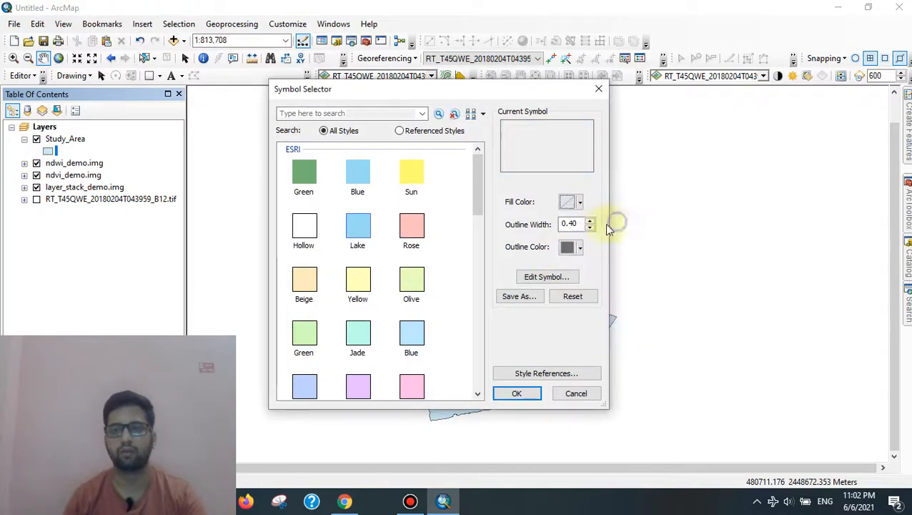
{"action": "left_click", "coordinate": [580, 248]}
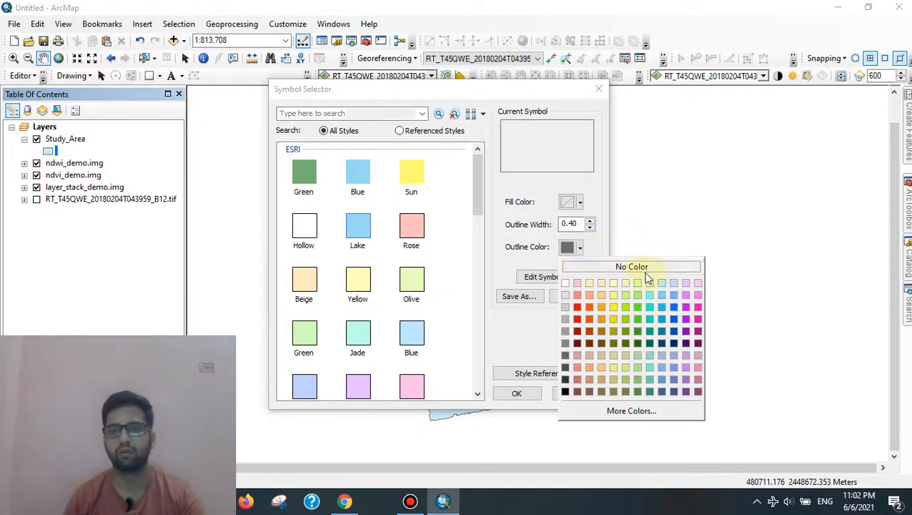
{"action": "left_click", "coordinate": [698, 307]}
{"action": "left_click", "coordinate": [590, 222]}
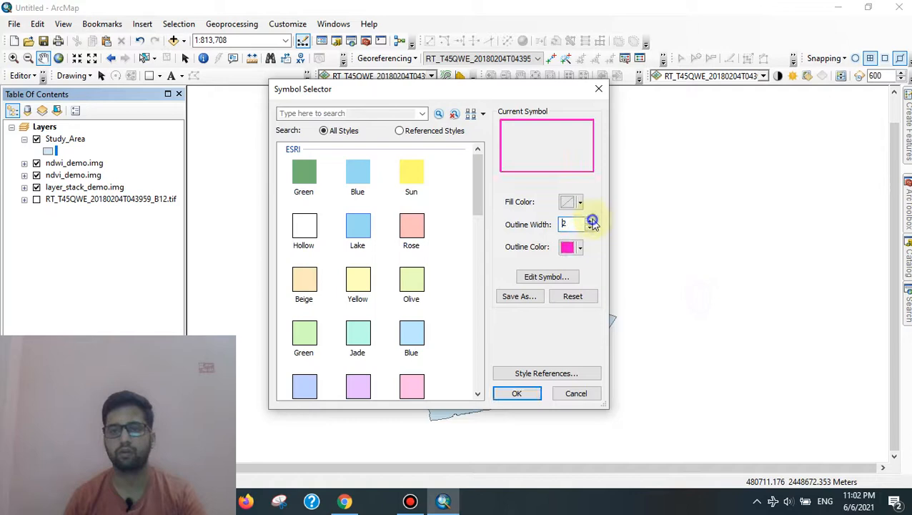
{"action": "left_click", "coordinate": [534, 398]}
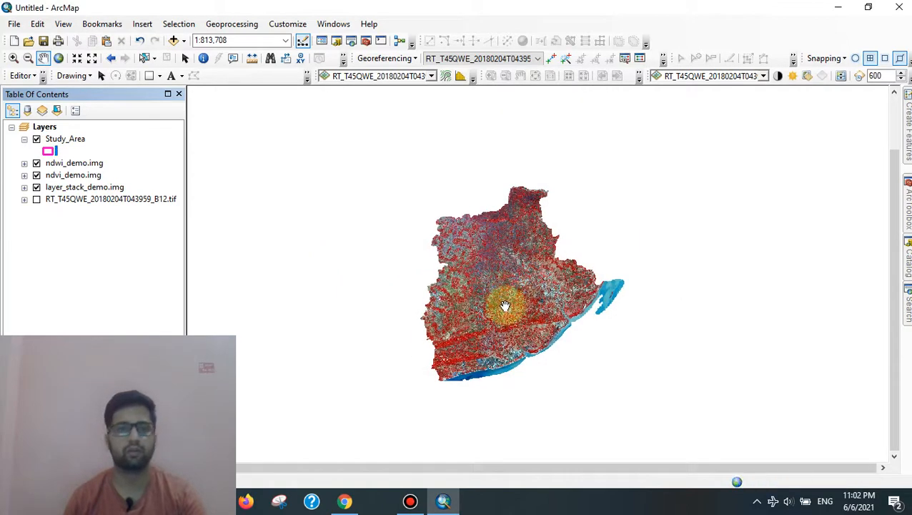
Step: Hide ndvi_demo.img and pan the map to recentre the study area
{"action": "left_click", "coordinate": [37, 176]}
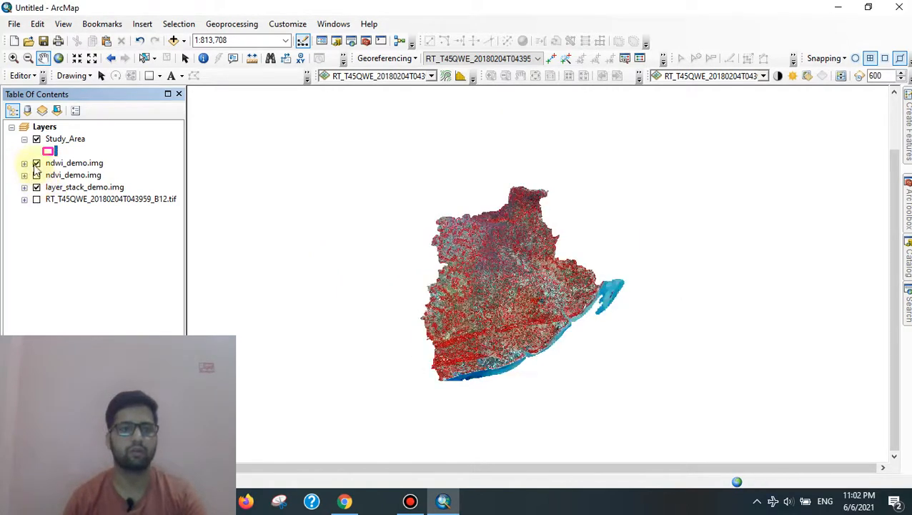
{"action": "scroll", "coordinate": [489, 281], "scroll_direction": "up", "scroll_amount": 2}
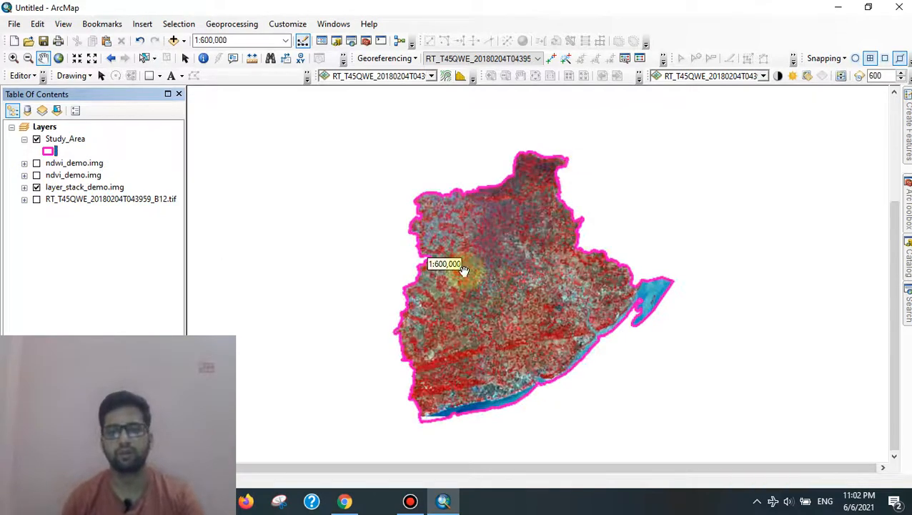
{"action": "left_click_drag", "start_coordinate": [499, 284], "coordinate": [530, 249]}
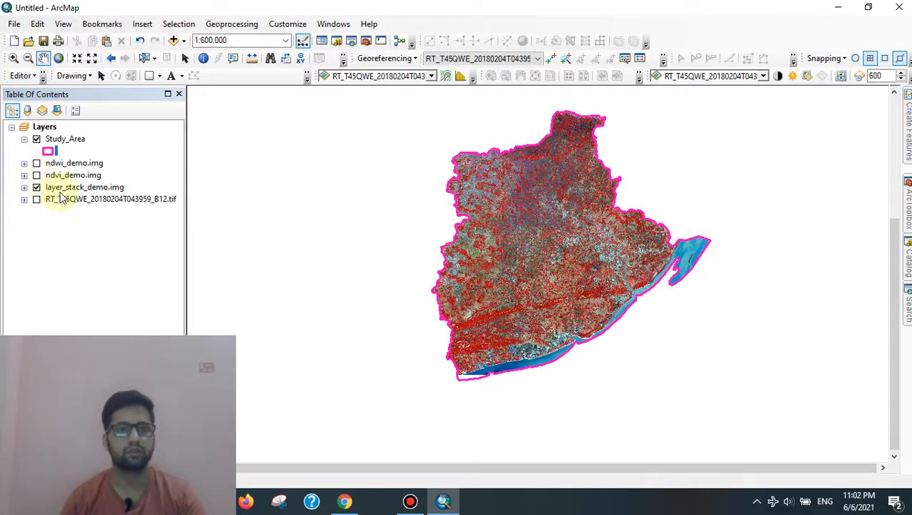
{"action": "left_click_drag", "start_coordinate": [603, 227], "coordinate": [575, 272]}
{"action": "left_click_drag", "start_coordinate": [472, 328], "coordinate": [489, 293]}
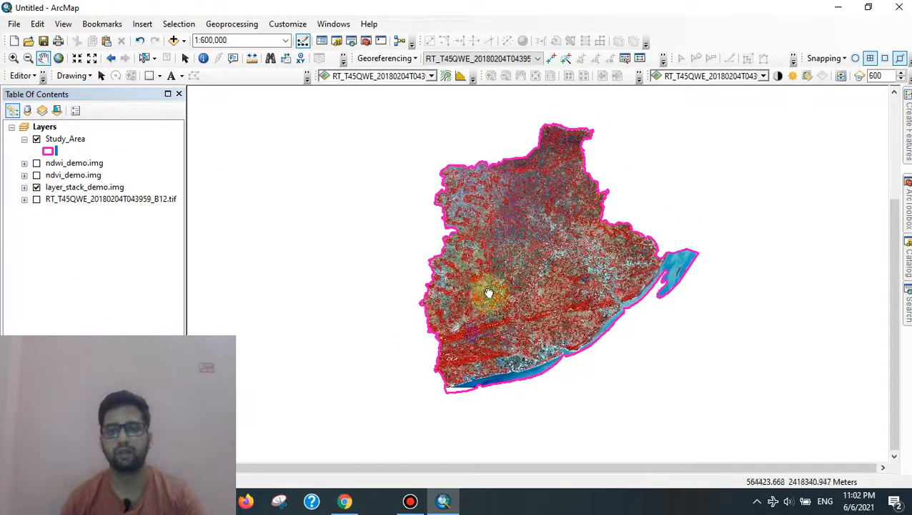
{"action": "scroll", "coordinate": [489, 293], "scroll_direction": "up", "scroll_amount": 2}
Step: Switch off layer_stack_demo.img, turn ndvi_demo.img back on, and zoom to its extent
{"action": "left_click", "coordinate": [36, 189]}
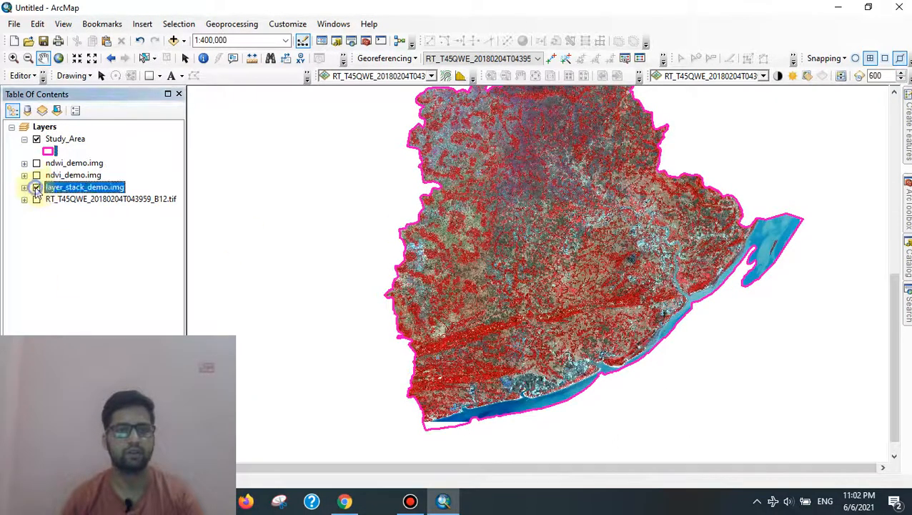
{"action": "left_click", "coordinate": [35, 187]}
{"action": "left_click", "coordinate": [37, 175]}
{"action": "left_click", "coordinate": [24, 175]}
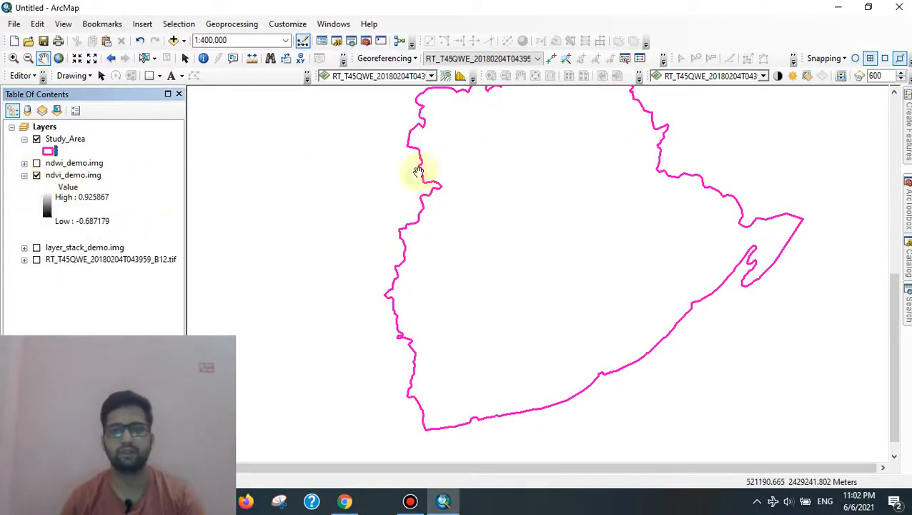
{"action": "left_click", "coordinate": [81, 178]}
{"action": "right_click", "coordinate": [81, 178]}
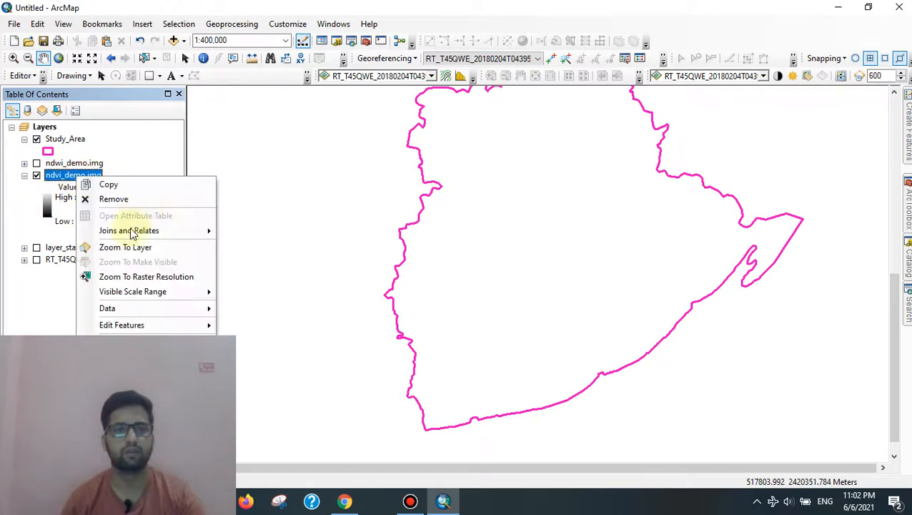
{"action": "left_click", "coordinate": [126, 246]}
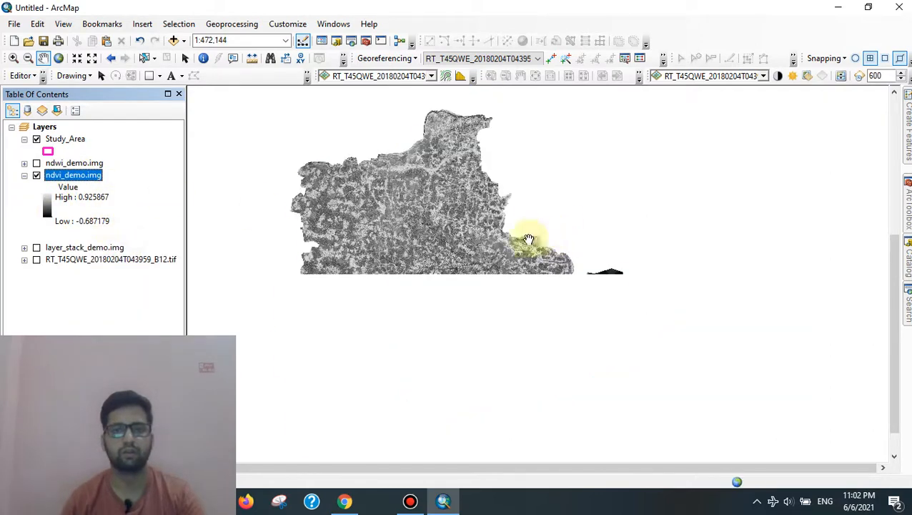
Step: Apply a green colour ramp to ndvi_demo.img in Layer Properties, then zoom to the layer
{"action": "right_click", "coordinate": [82, 177]}
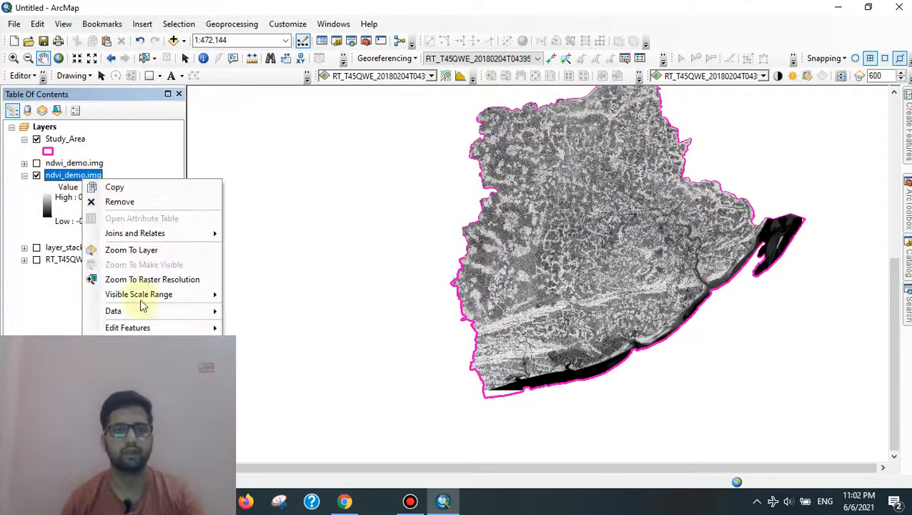
{"action": "left_click", "coordinate": [674, 242]}
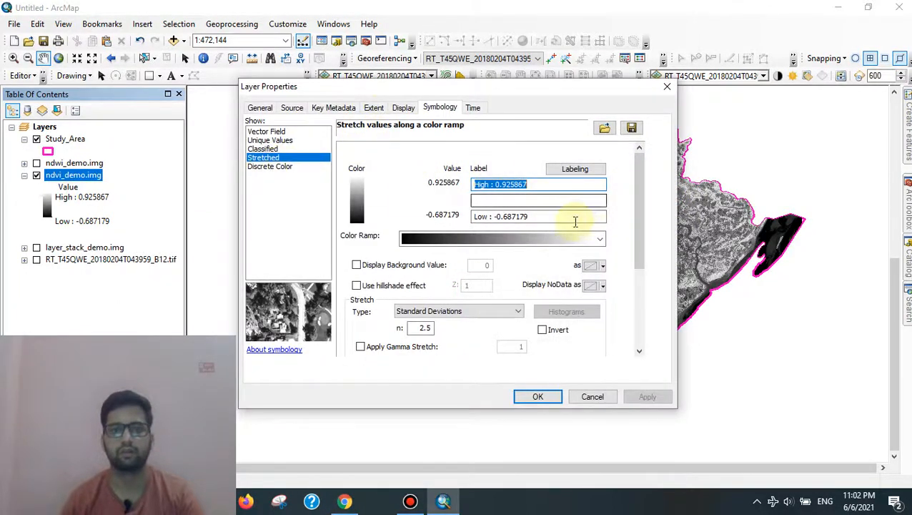
{"action": "left_click", "coordinate": [597, 238]}
{"action": "left_click", "coordinate": [588, 199]}
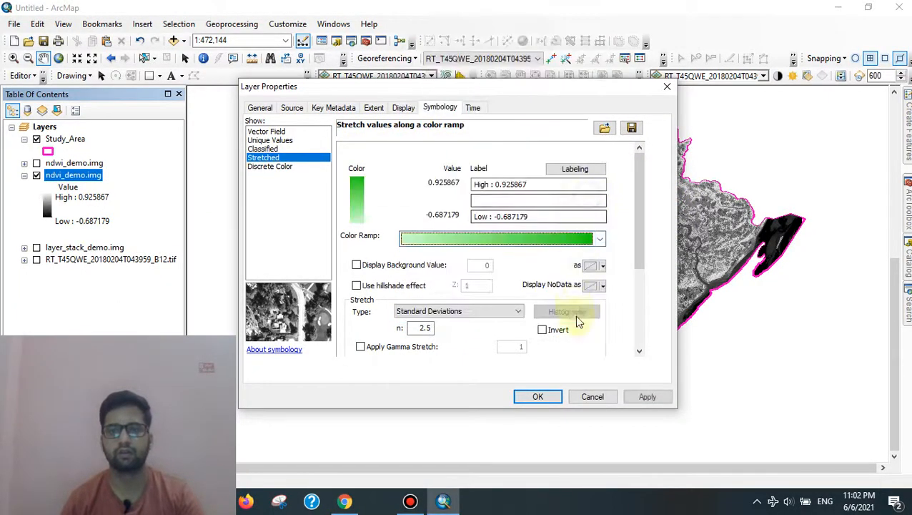
{"action": "left_click", "coordinate": [652, 397]}
{"action": "left_click", "coordinate": [538, 397]}
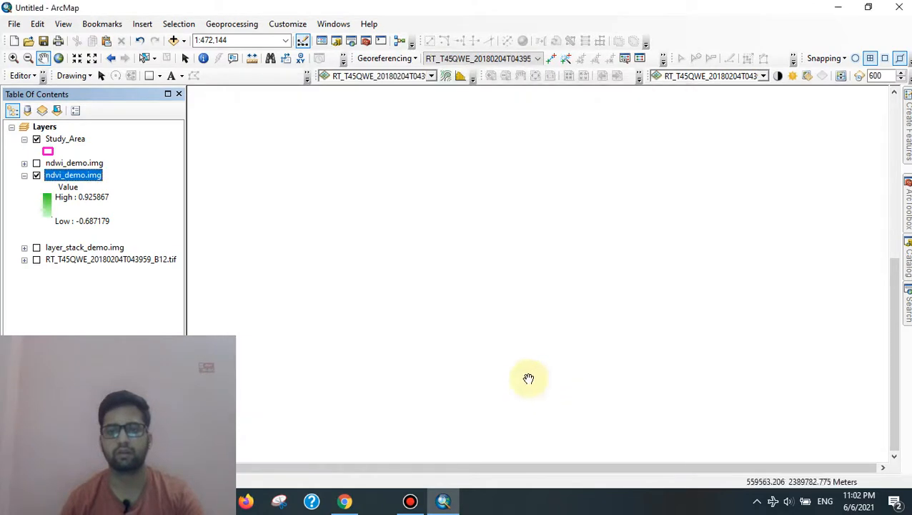
{"action": "right_click", "coordinate": [95, 181]}
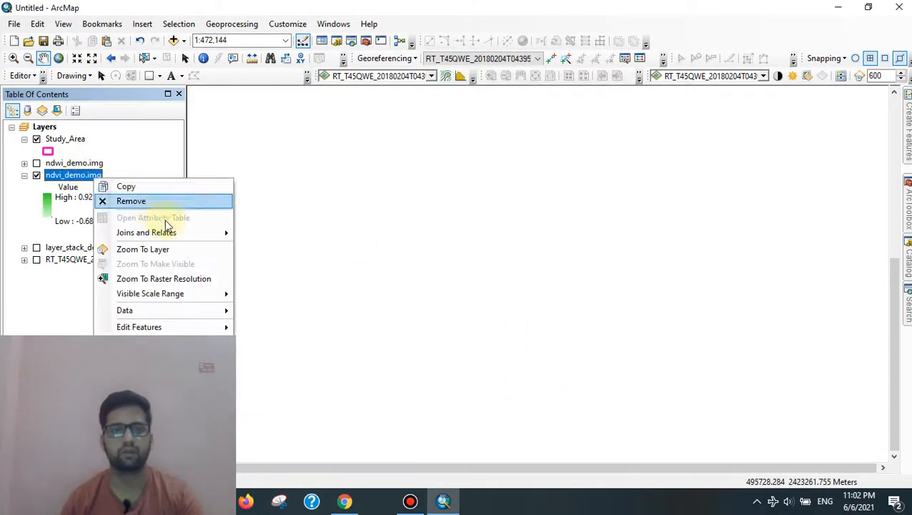
{"action": "left_click", "coordinate": [148, 249]}
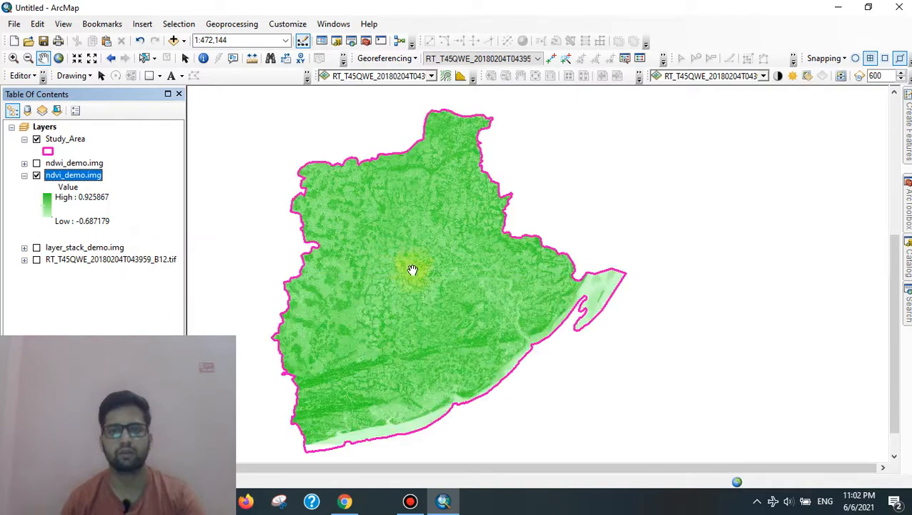
Step: Pan and zoom the green NDVI raster to inspect the study area's northern boundary
{"action": "left_click_drag", "start_coordinate": [400, 268], "coordinate": [443, 266]}
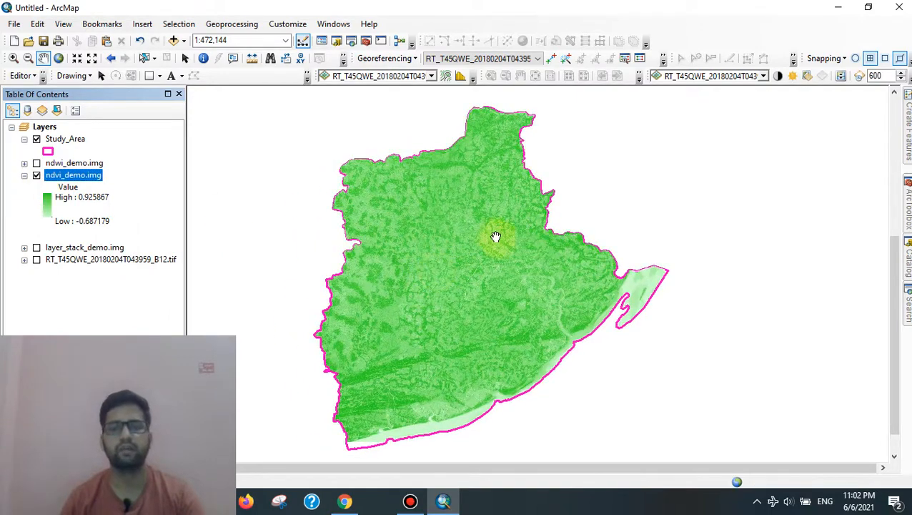
{"action": "scroll", "coordinate": [493, 236], "scroll_direction": "down", "scroll_amount": 5}
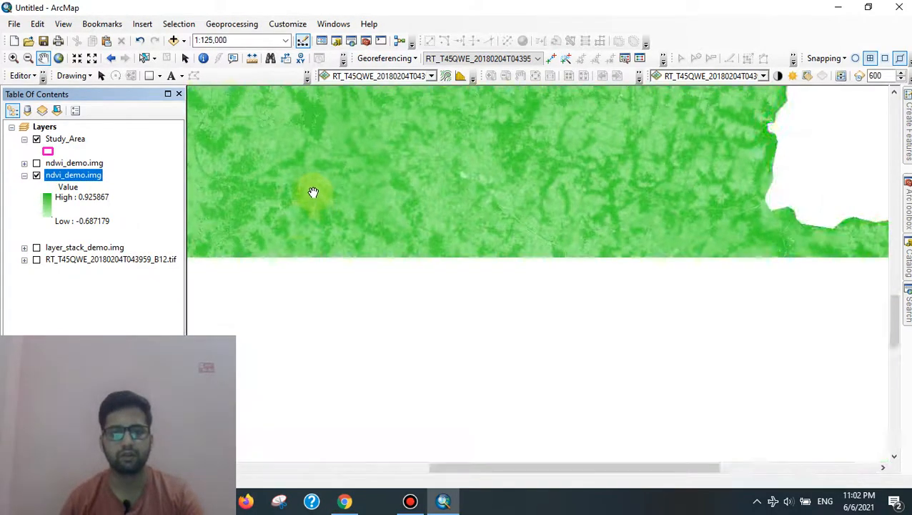
{"action": "left_click_drag", "start_coordinate": [315, 196], "coordinate": [537, 228]}
{"action": "left_click_drag", "start_coordinate": [391, 168], "coordinate": [419, 296]}
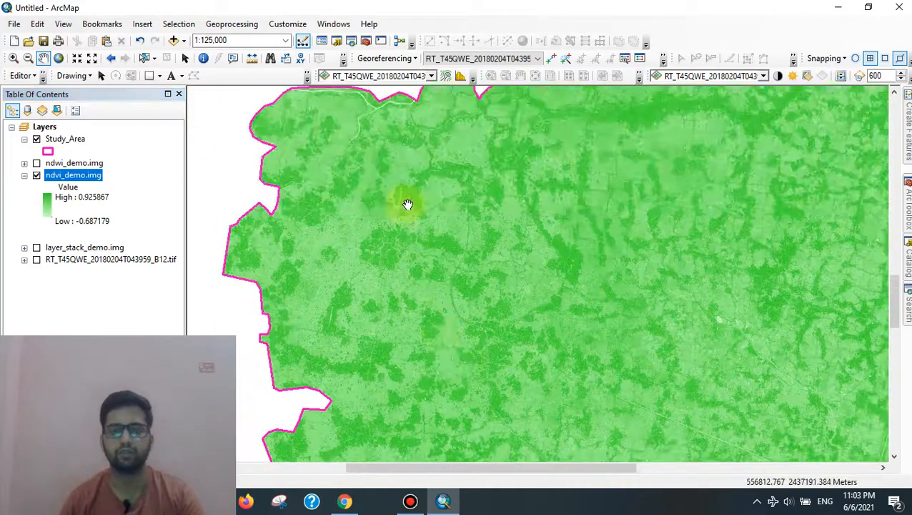
{"action": "left_click_drag", "start_coordinate": [519, 153], "coordinate": [505, 228]}
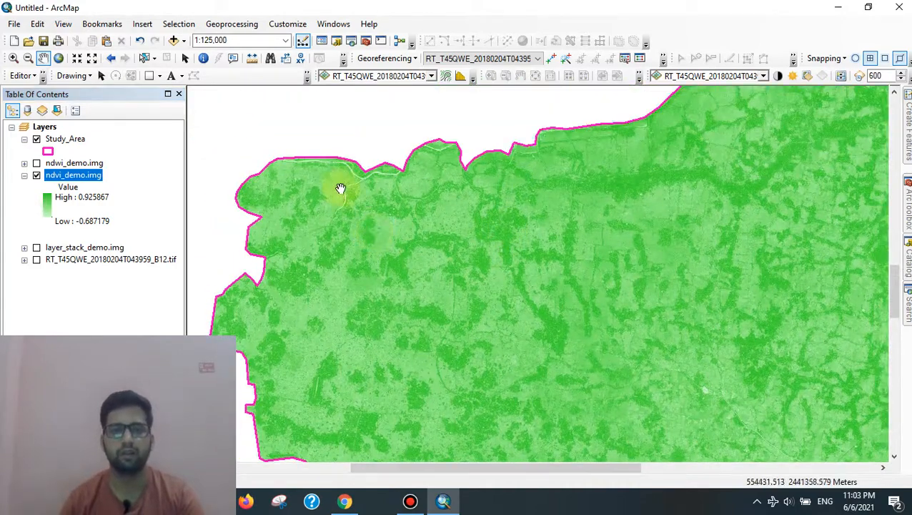
{"action": "scroll", "coordinate": [343, 187], "scroll_direction": "down", "scroll_amount": 6}
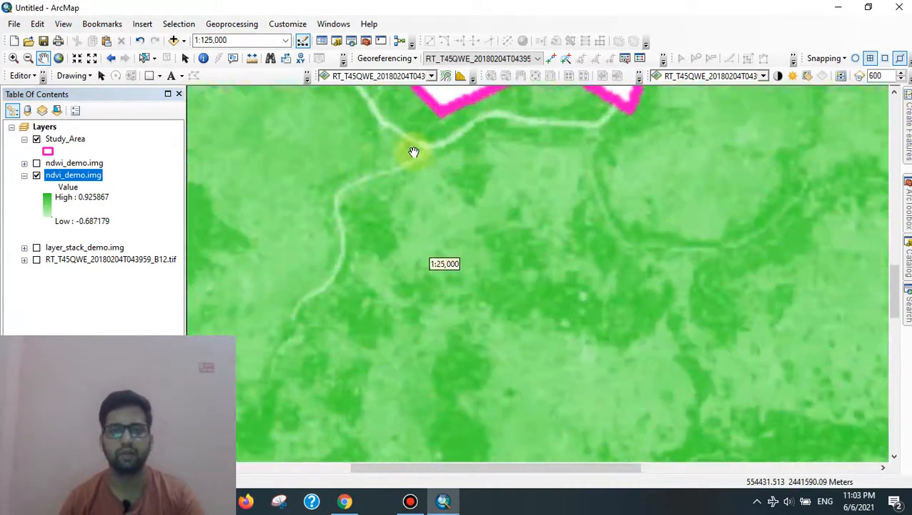
{"action": "left_click_drag", "start_coordinate": [413, 151], "coordinate": [411, 277]}
{"action": "scroll", "coordinate": [501, 265], "scroll_direction": "up", "scroll_amount": 2}
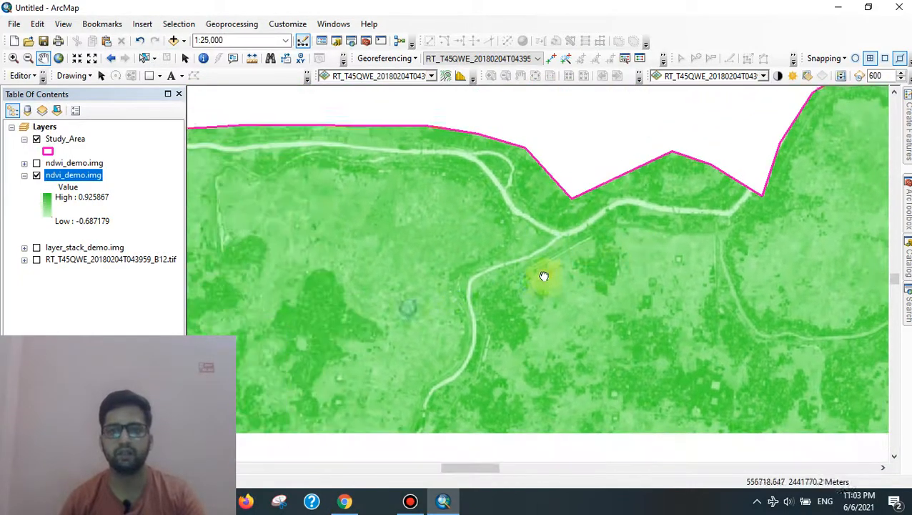
{"action": "left_click_drag", "start_coordinate": [552, 315], "coordinate": [552, 284]}
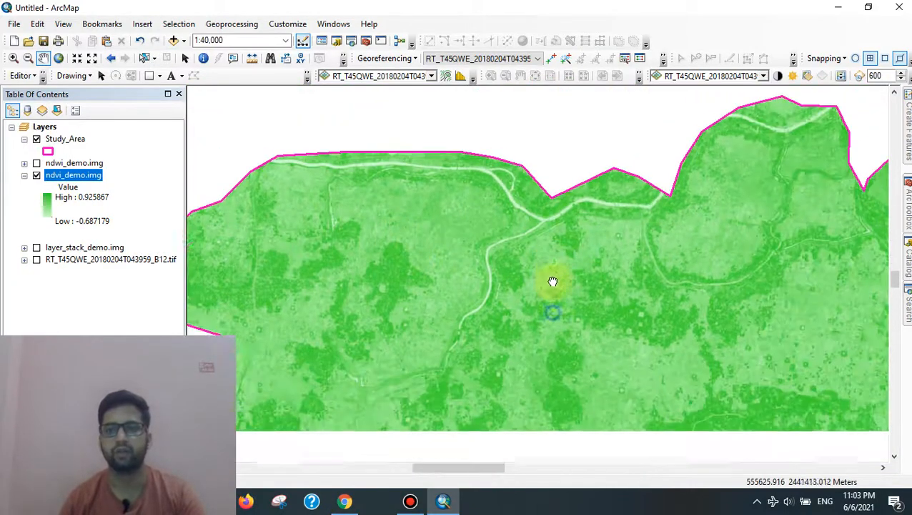
{"action": "left_click_drag", "start_coordinate": [454, 369], "coordinate": [465, 253]}
{"action": "scroll", "coordinate": [479, 321], "scroll_direction": "up", "scroll_amount": 2}
{"action": "scroll", "coordinate": [485, 336], "scroll_direction": "up", "scroll_amount": 4}
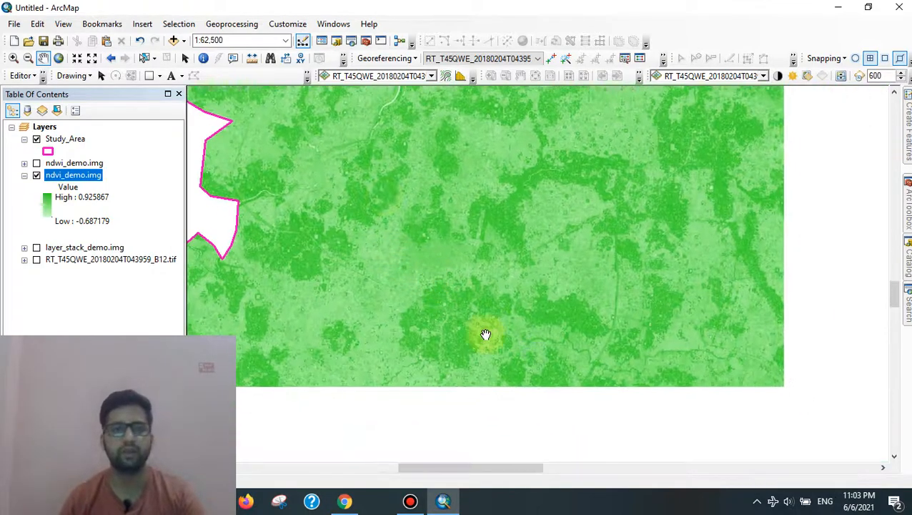
Step: Swap the NDVI layer for NDWI and zoom out to 1:400,000 to frame the study area
{"action": "left_click", "coordinate": [35, 176]}
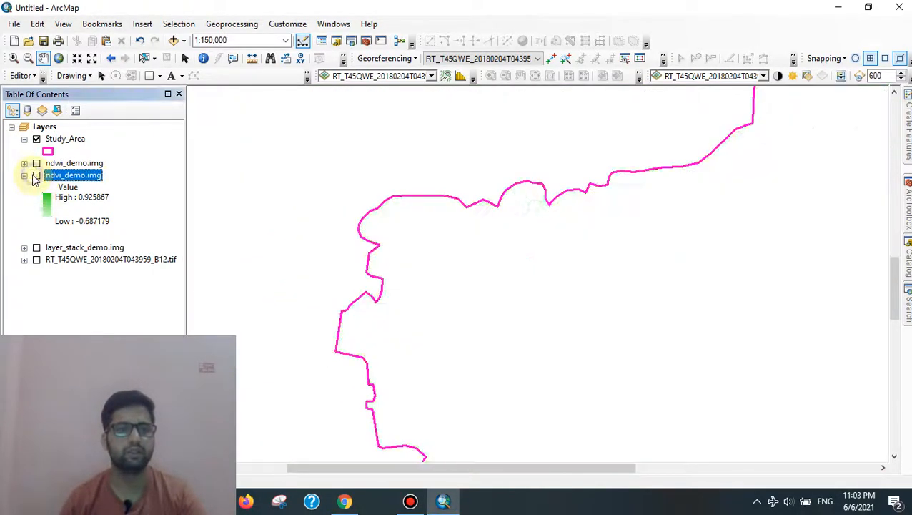
{"action": "left_click", "coordinate": [37, 164]}
{"action": "left_click_drag", "start_coordinate": [574, 303], "coordinate": [389, 222]}
{"action": "scroll", "coordinate": [569, 300], "scroll_direction": "up", "scroll_amount": 3}
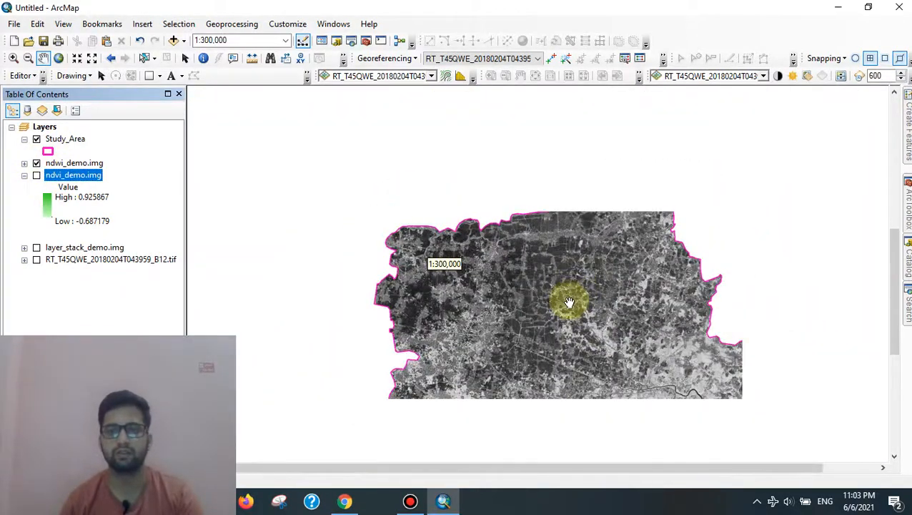
{"action": "left_click_drag", "start_coordinate": [570, 328], "coordinate": [502, 234]}
{"action": "scroll", "coordinate": [517, 312], "scroll_direction": "up", "scroll_amount": 1}
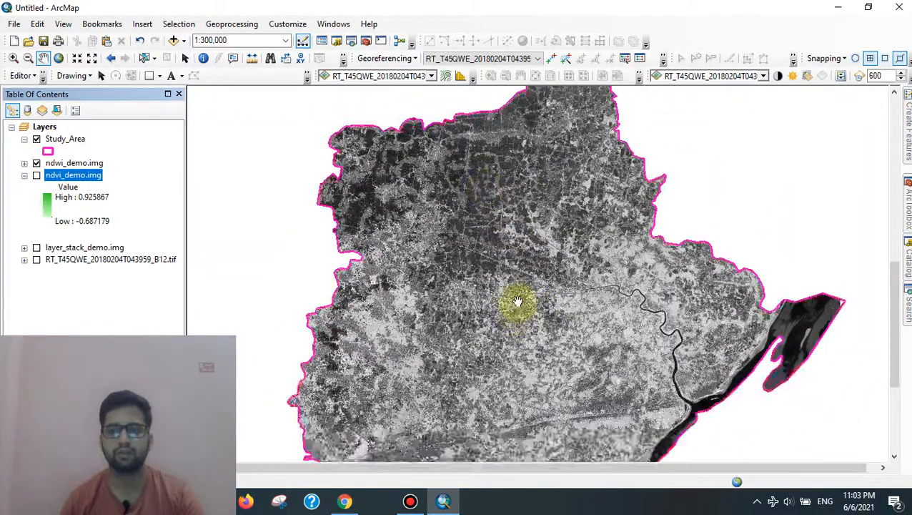
{"action": "right_click", "coordinate": [60, 164]}
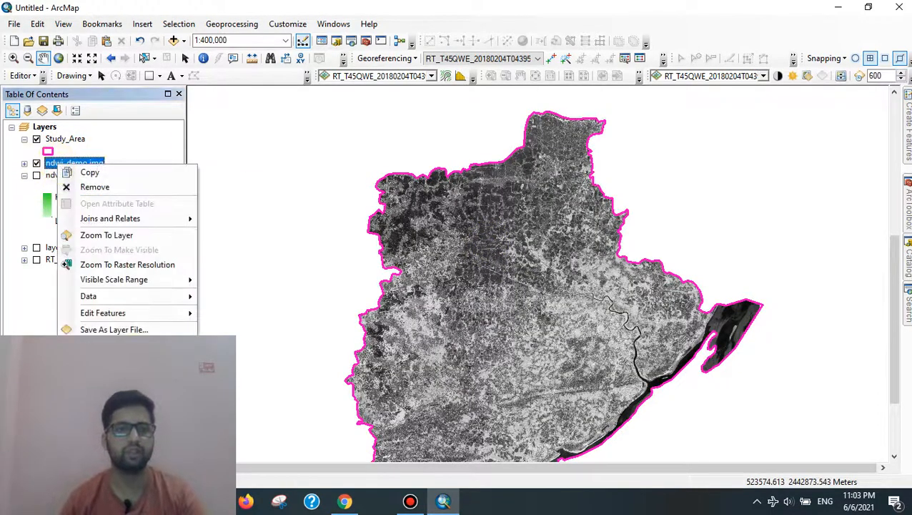
Step: Apply a white-to-blue stretched colour ramp to the ndwi_demo.img symbology
{"action": "left_click", "coordinate": [107, 346]}
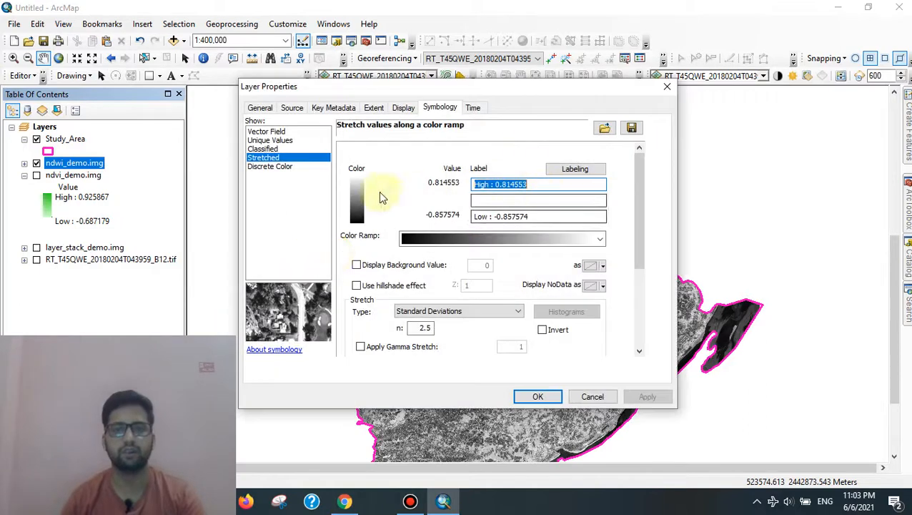
{"action": "left_click", "coordinate": [602, 239]}
{"action": "left_click", "coordinate": [583, 217]}
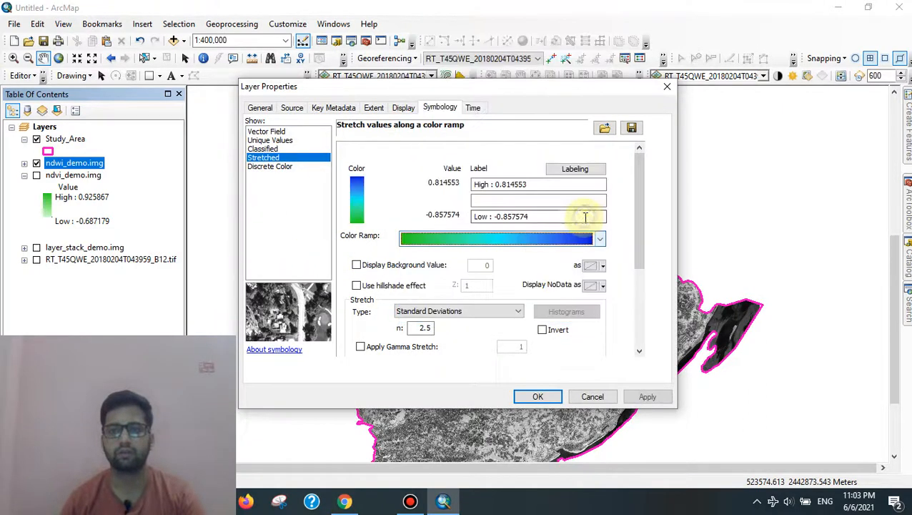
{"action": "left_click", "coordinate": [602, 239]}
{"action": "scroll", "coordinate": [554, 172], "scroll_direction": "up", "scroll_amount": 2}
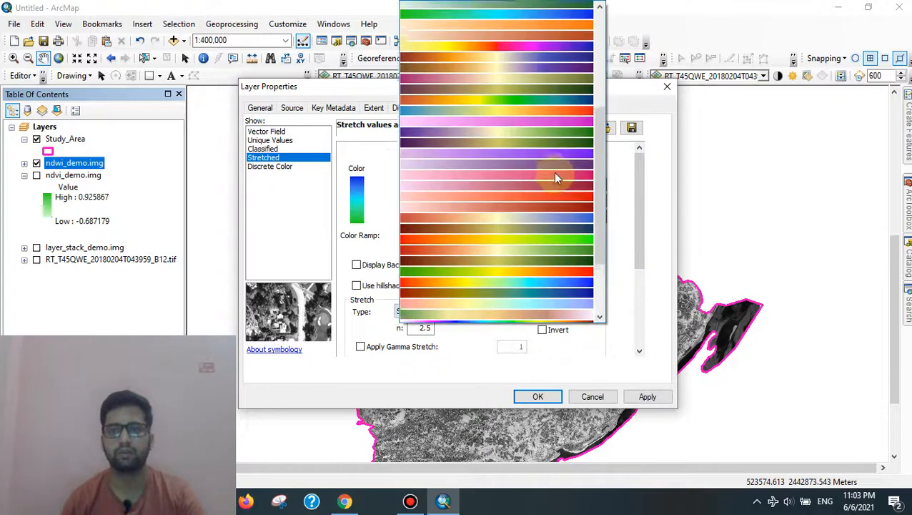
{"action": "scroll", "coordinate": [555, 143], "scroll_direction": "up", "scroll_amount": 5}
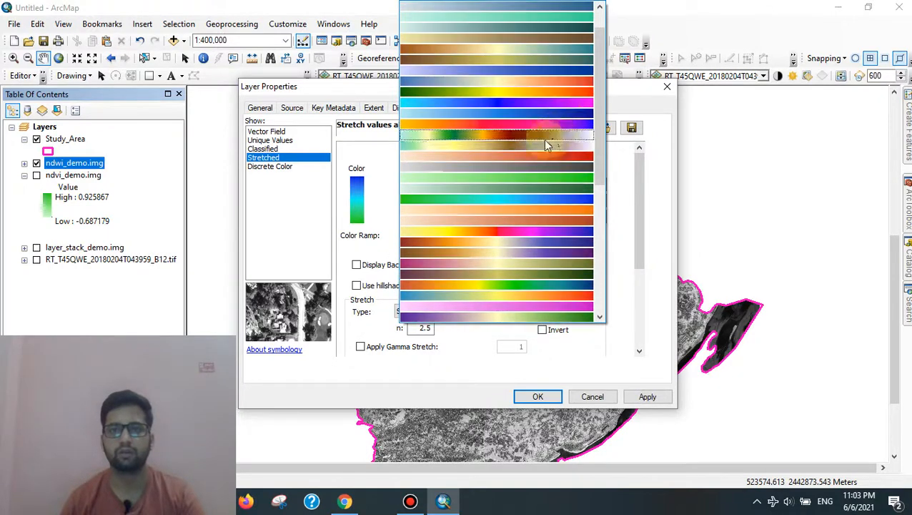
{"action": "left_click", "coordinate": [591, 80]}
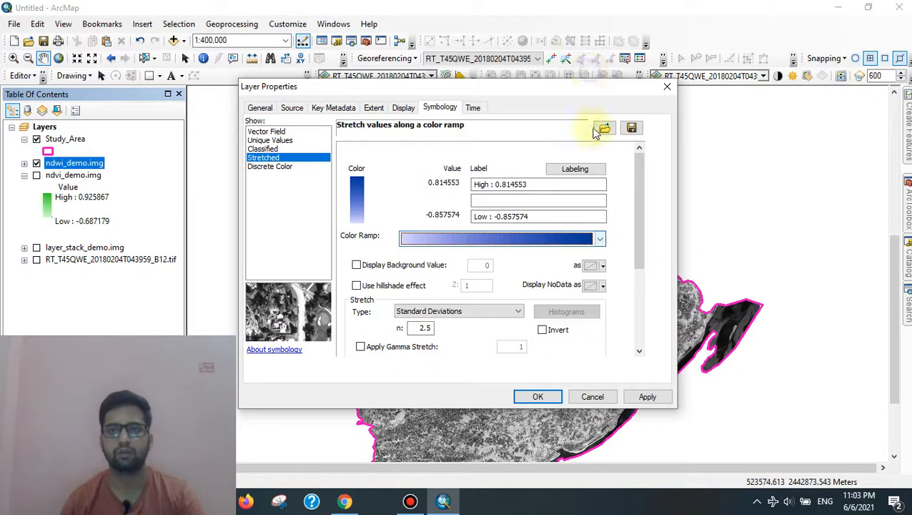
{"action": "left_click", "coordinate": [647, 396]}
{"action": "left_click", "coordinate": [538, 396]}
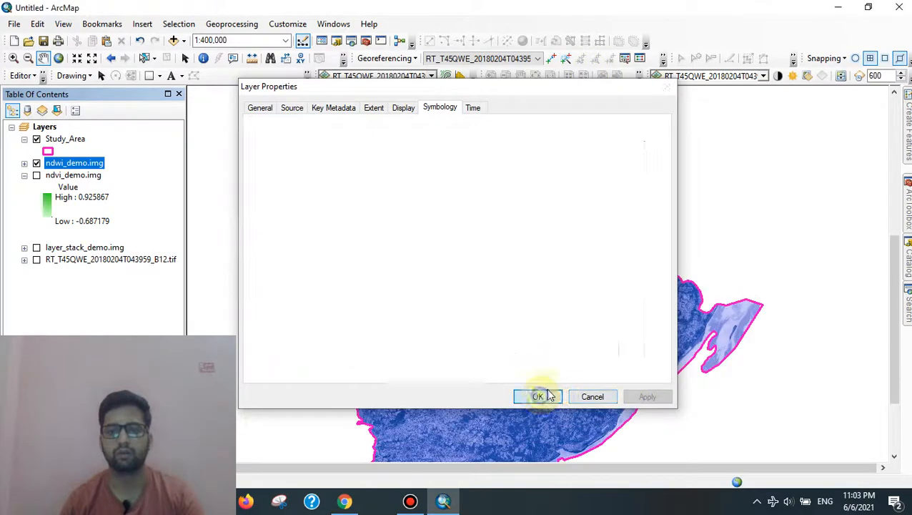
{"action": "left_click_drag", "start_coordinate": [585, 354], "coordinate": [539, 263]}
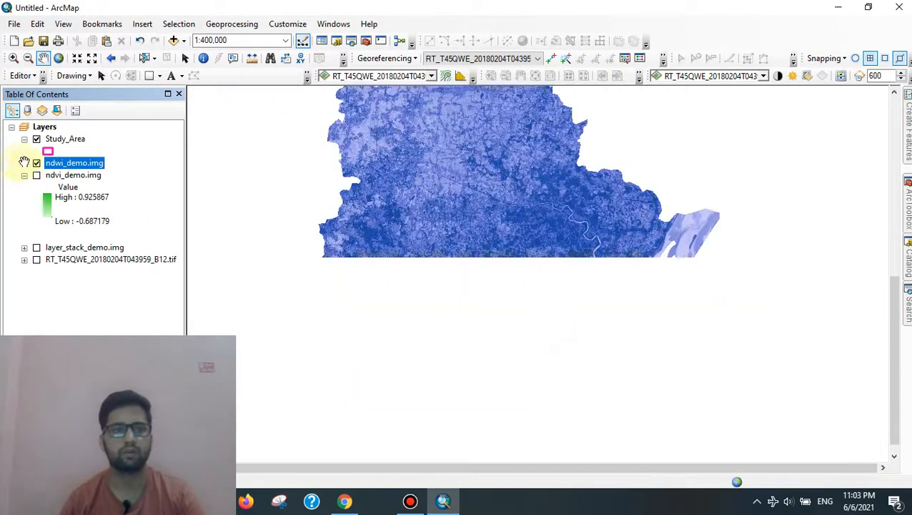
Step: Zoom in and pan the blue NDWI raster to the coastline near the study boundary
{"action": "scroll", "coordinate": [560, 283], "scroll_direction": "down", "scroll_amount": 8}
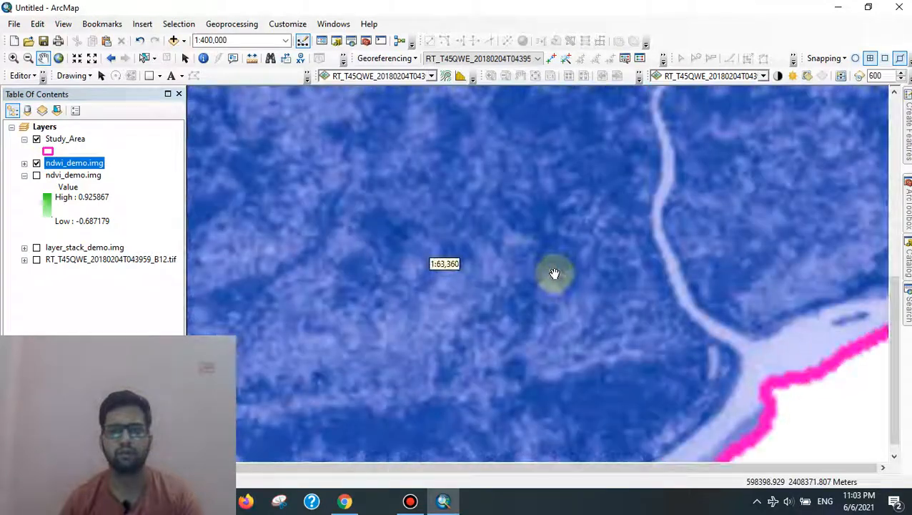
{"action": "left_click_drag", "start_coordinate": [471, 246], "coordinate": [690, 112]}
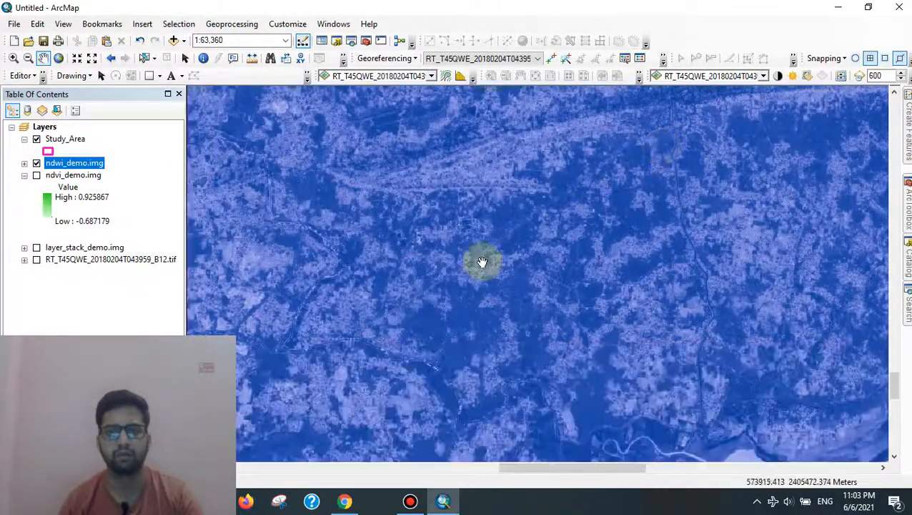
{"action": "left_click_drag", "start_coordinate": [391, 310], "coordinate": [560, 356]}
{"action": "left_click_drag", "start_coordinate": [434, 300], "coordinate": [446, 108]}
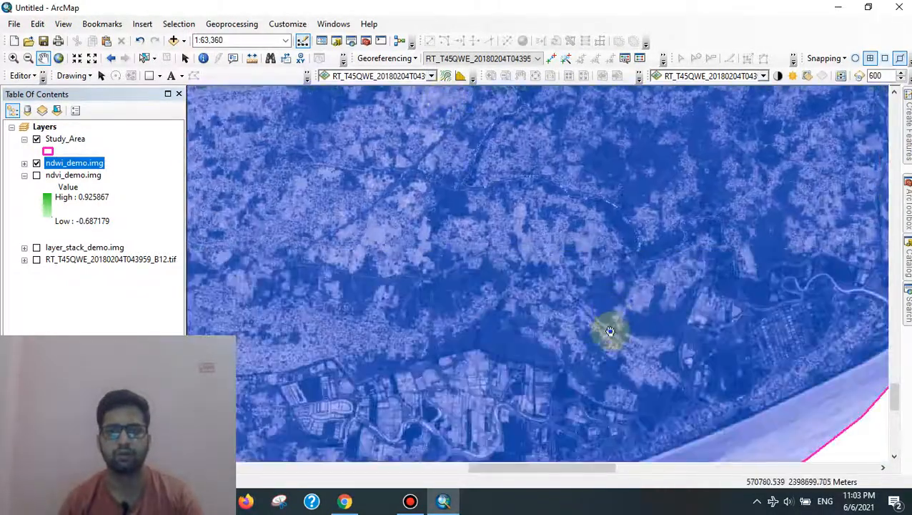
{"action": "left_click_drag", "start_coordinate": [609, 329], "coordinate": [579, 200]}
{"action": "left_click_drag", "start_coordinate": [458, 364], "coordinate": [847, 154]}
{"action": "left_click_drag", "start_coordinate": [457, 309], "coordinate": [488, 318]}
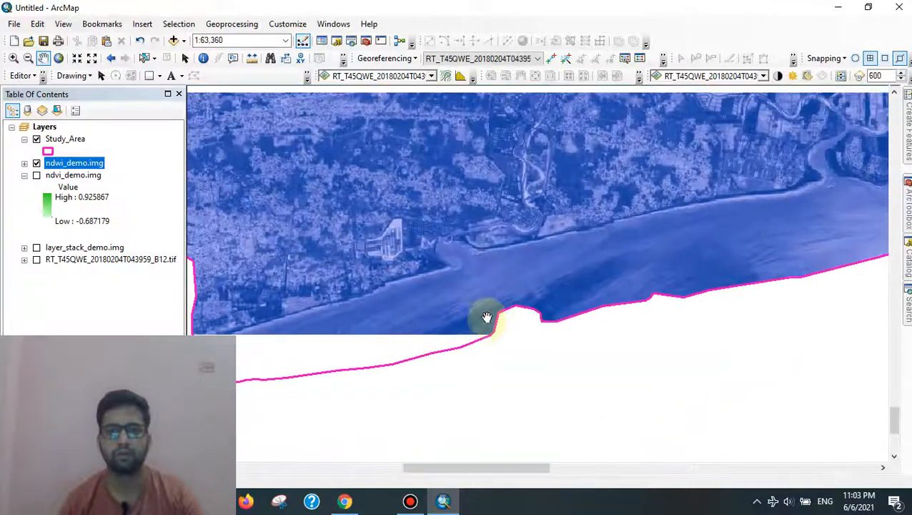
{"action": "scroll", "coordinate": [464, 285], "scroll_direction": "down", "scroll_amount": 1}
{"action": "scroll", "coordinate": [463, 284], "scroll_direction": "down", "scroll_amount": 3}
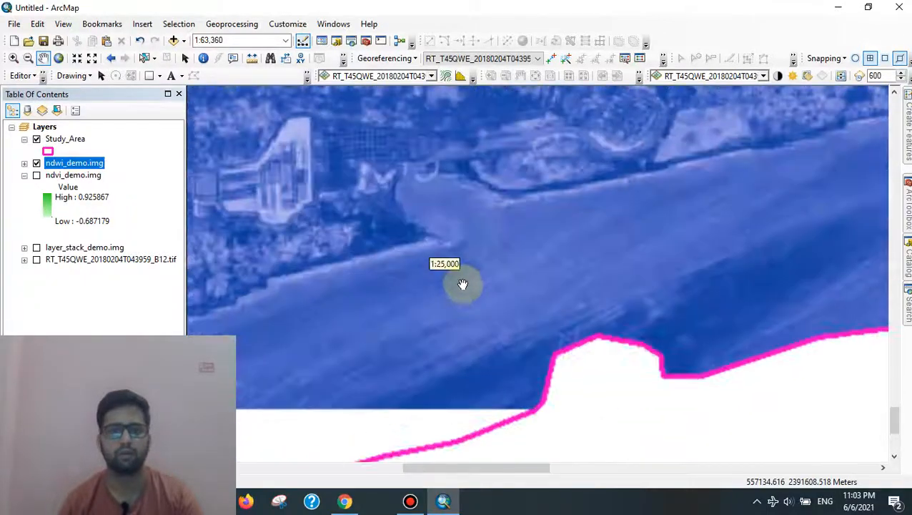
Step: Expand the NDWI High/Low legend, review the northeastern coastline, then hide the NDWI layer
{"action": "left_click", "coordinate": [25, 163]}
{"action": "left_click_drag", "start_coordinate": [491, 248], "coordinate": [477, 204]}
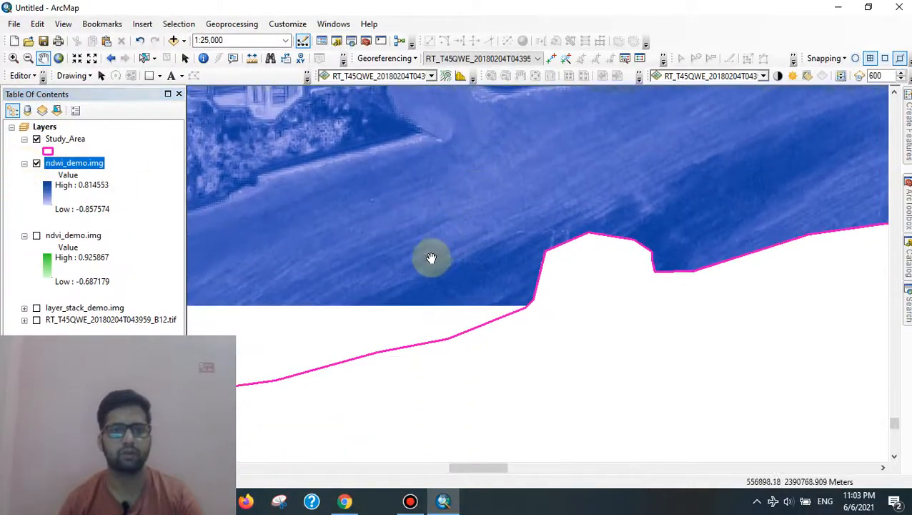
{"action": "scroll", "coordinate": [416, 268], "scroll_direction": "up", "scroll_amount": 3}
{"action": "left_click_drag", "start_coordinate": [330, 175], "coordinate": [519, 362]}
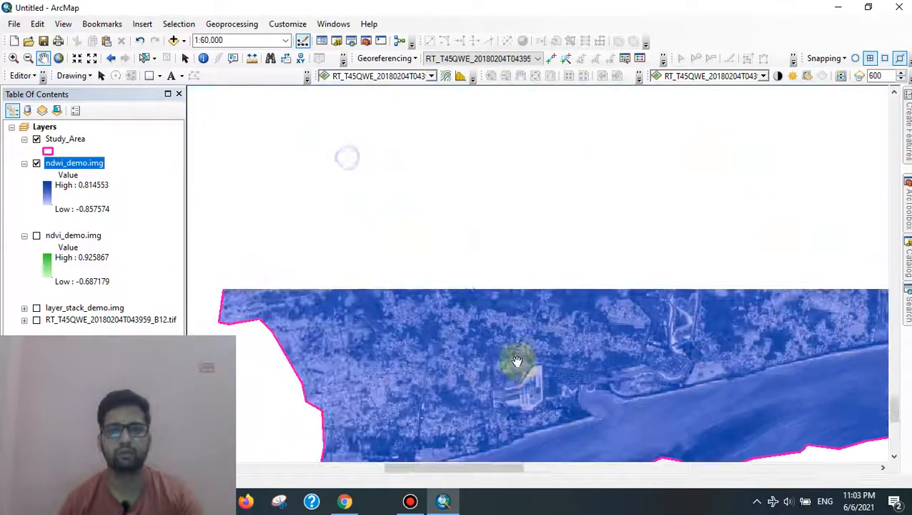
{"action": "scroll", "coordinate": [475, 301], "scroll_direction": "up", "scroll_amount": 2}
{"action": "left_click_drag", "start_coordinate": [699, 201], "coordinate": [514, 179]}
{"action": "left_click_drag", "start_coordinate": [768, 236], "coordinate": [602, 167]}
{"action": "left_click_drag", "start_coordinate": [659, 133], "coordinate": [588, 301]}
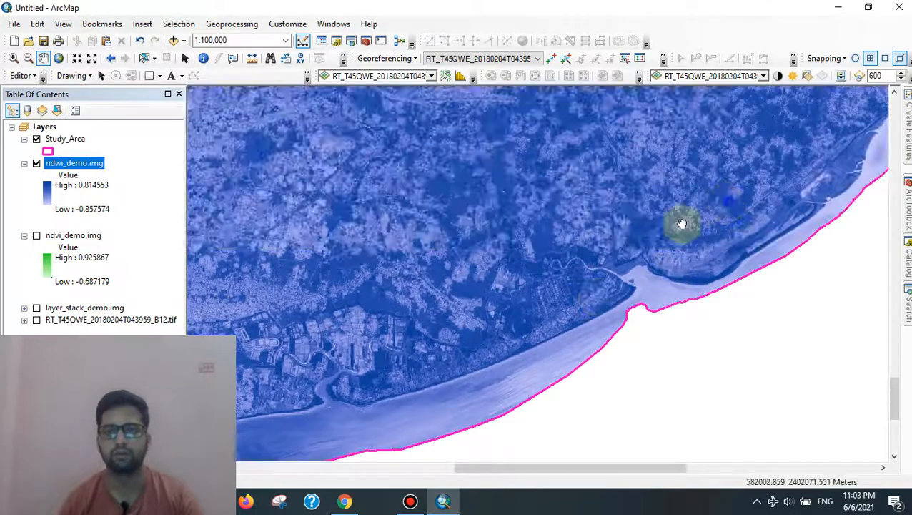
{"action": "left_click_drag", "start_coordinate": [682, 224], "coordinate": [383, 292]}
{"action": "left_click_drag", "start_coordinate": [570, 224], "coordinate": [606, 329]}
{"action": "scroll", "coordinate": [441, 349], "scroll_direction": "up", "scroll_amount": 3}
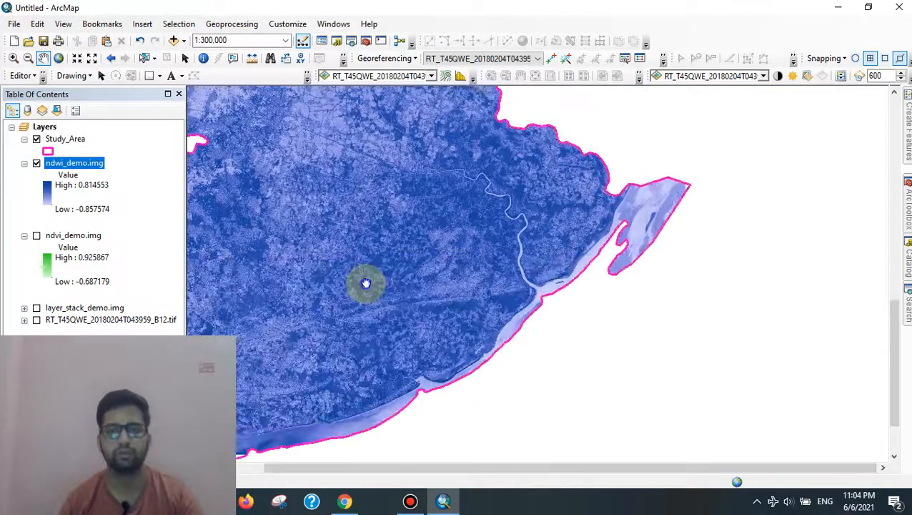
{"action": "scroll", "coordinate": [607, 291], "scroll_direction": "up", "scroll_amount": 2}
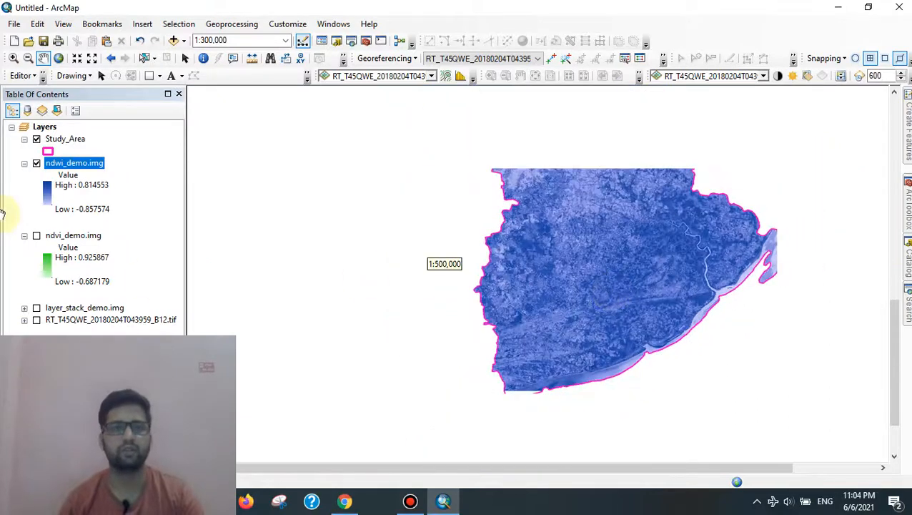
{"action": "left_click", "coordinate": [36, 163]}
Step: Turn ndvi_demo.img back on and centre the green study area in view
{"action": "left_click", "coordinate": [25, 162]}
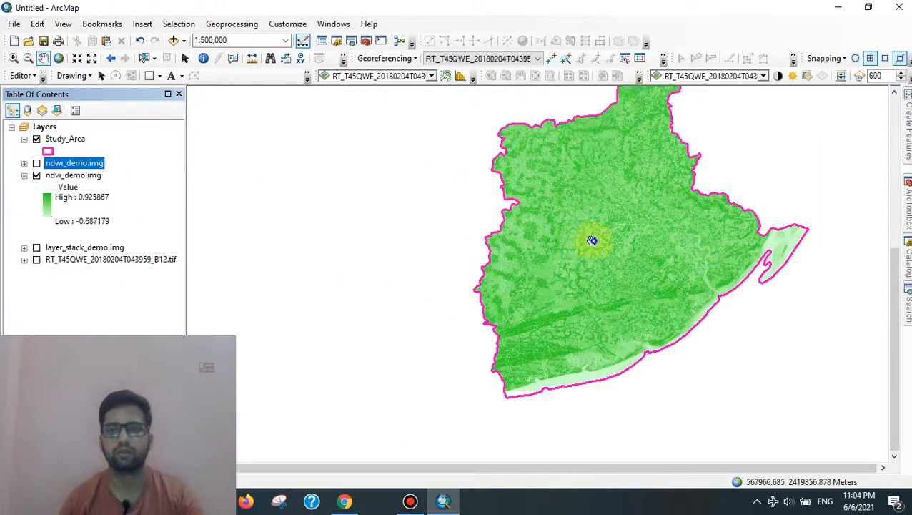
{"action": "left_click_drag", "start_coordinate": [594, 240], "coordinate": [507, 288]}
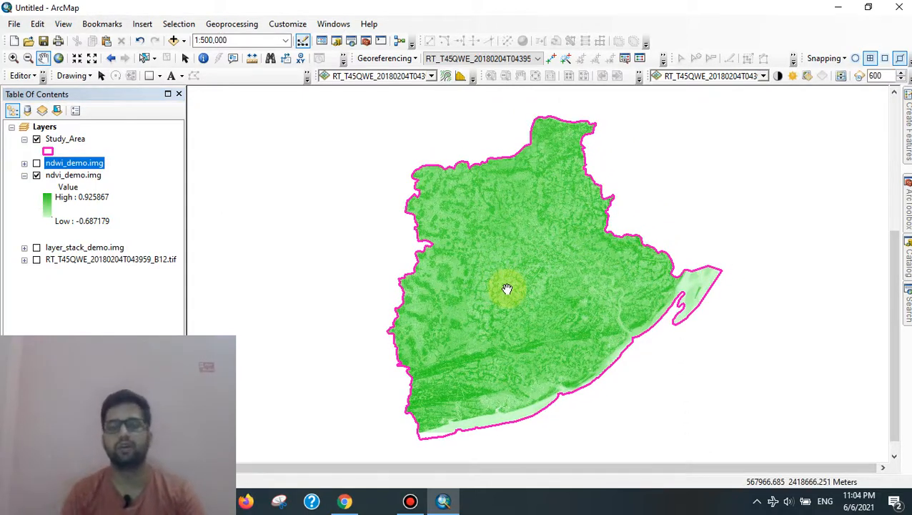